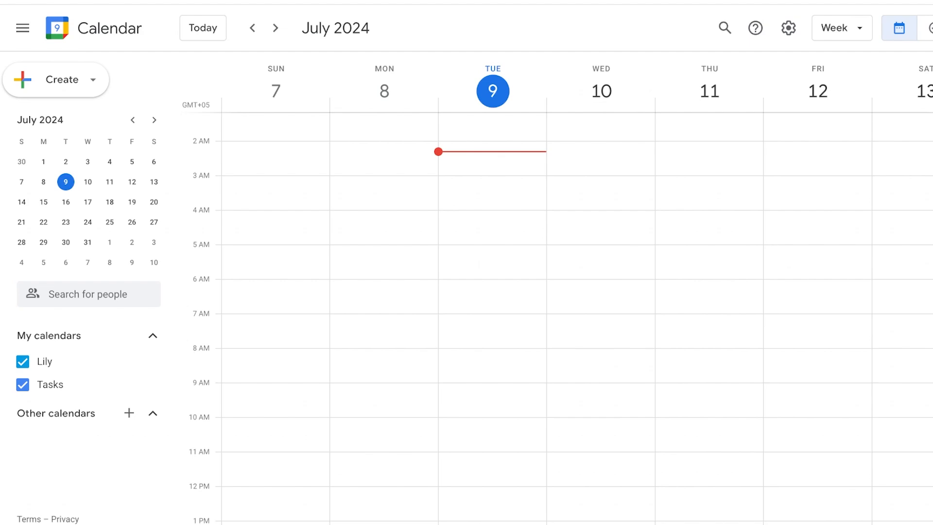
Switch the calendar from the weekly layout to the Month view
{"action": "left_click", "coordinate": [748, 27]}
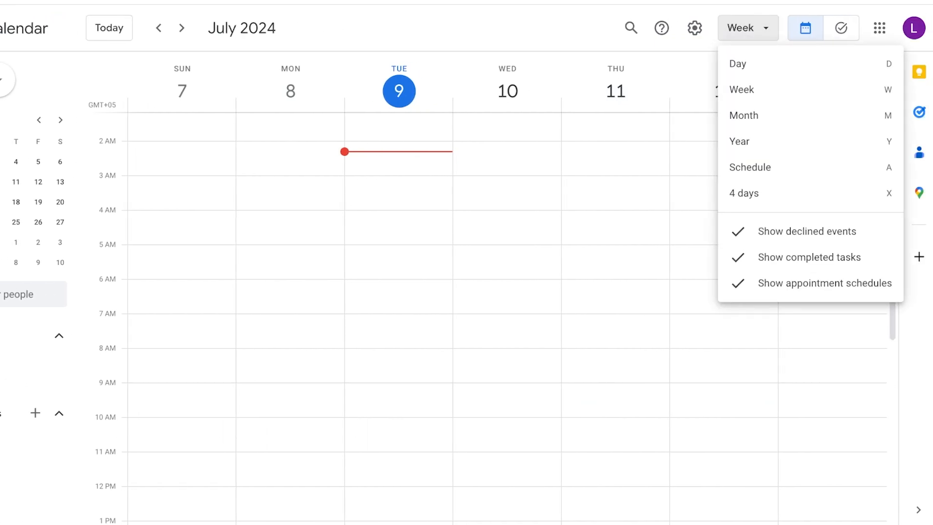
{"action": "left_click", "coordinate": [748, 115]}
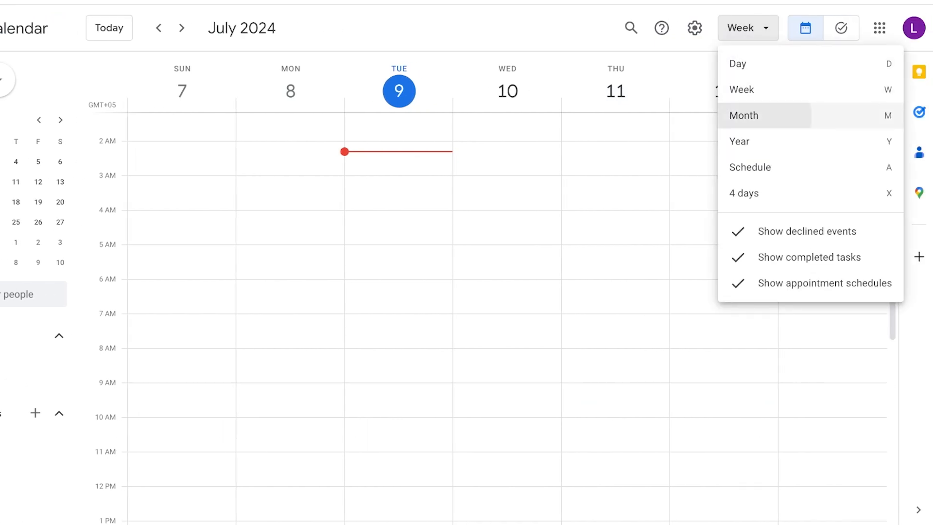
{"action": "left_click", "coordinate": [746, 27]}
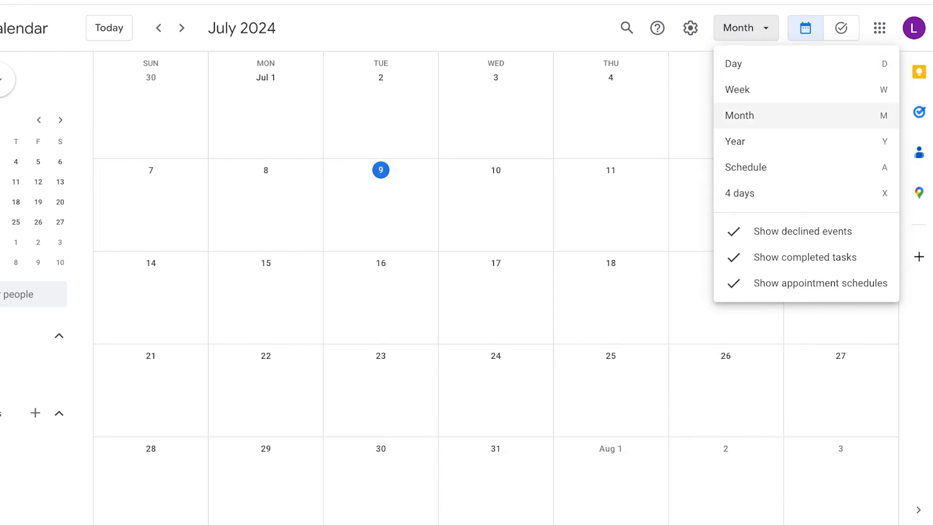
{"action": "left_click", "coordinate": [749, 116]}
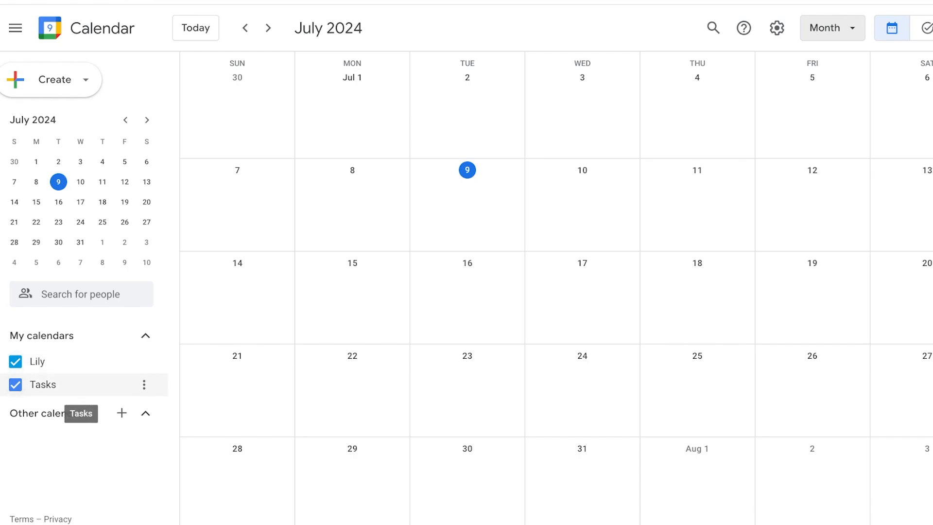
Check the Tasks calendar's colour options, and hide and reshow that calendar
{"action": "left_click", "coordinate": [144, 384]}
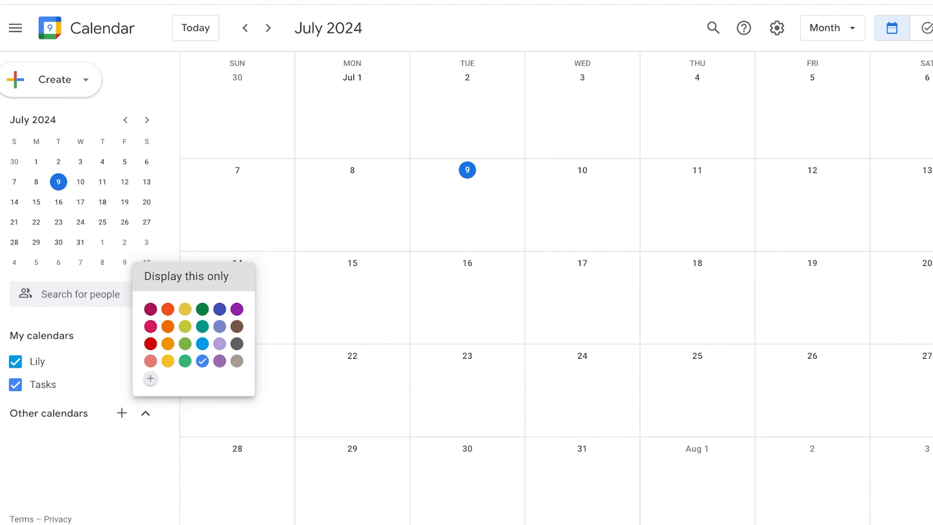
{"action": "left_click", "coordinate": [15, 384]}
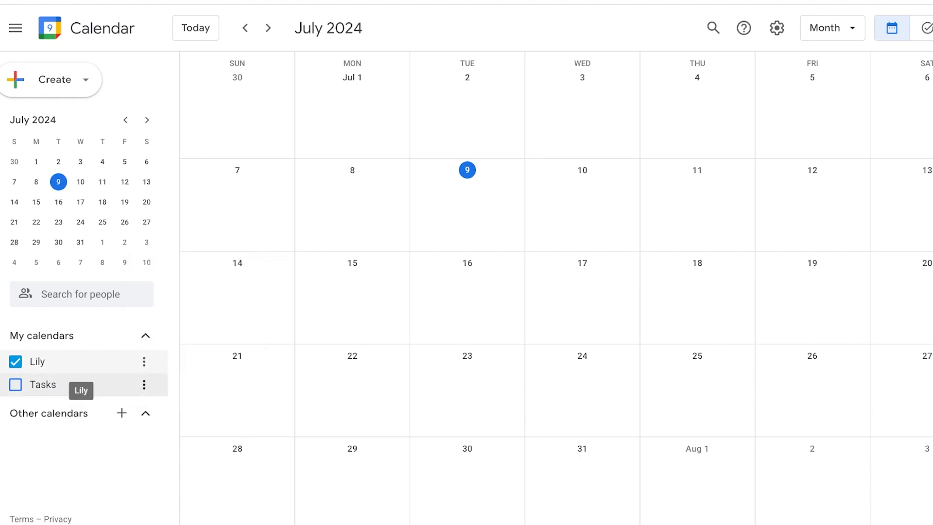
{"action": "left_click", "coordinate": [15, 385]}
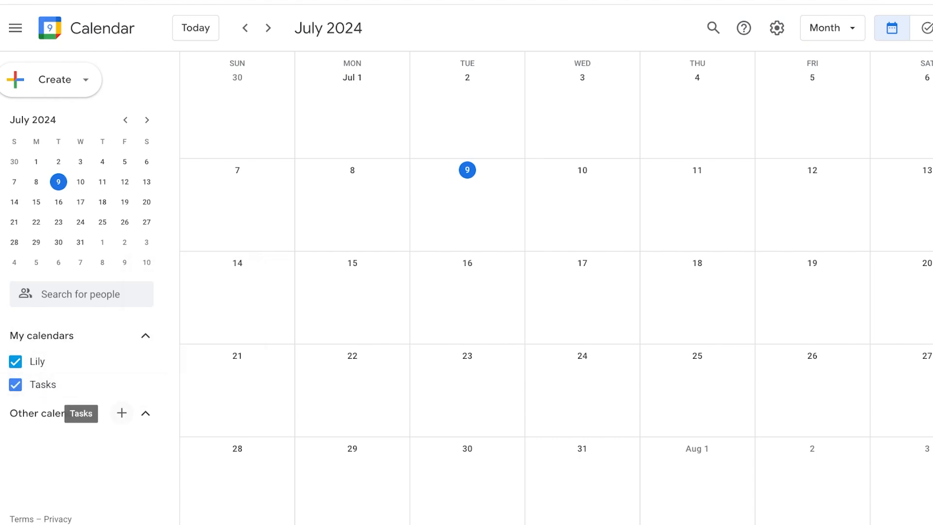
{"action": "left_click", "coordinate": [121, 413]}
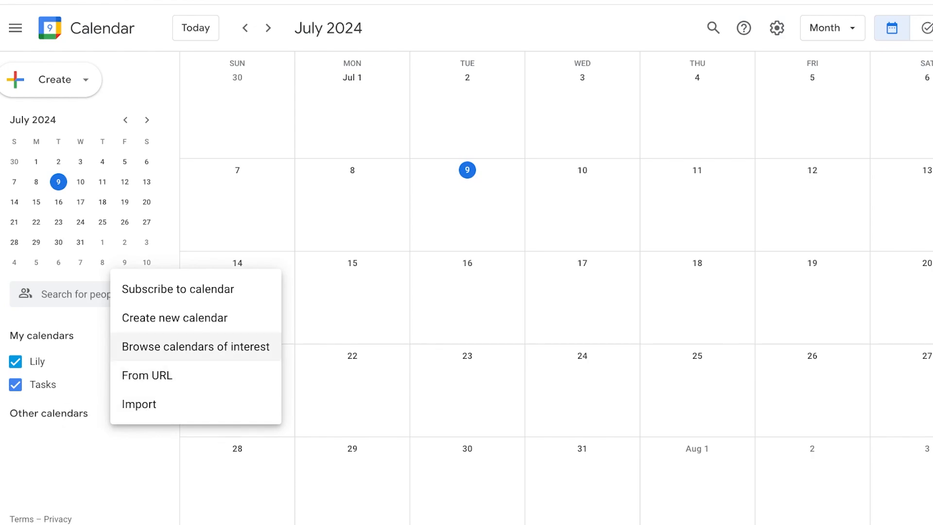
{"action": "left_click", "coordinate": [352, 301]}
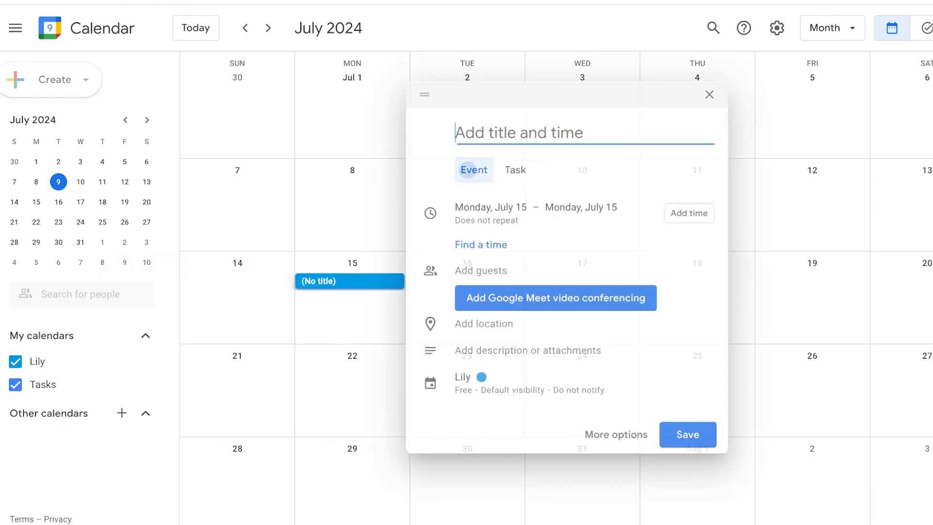
{"action": "left_click", "coordinate": [713, 93]}
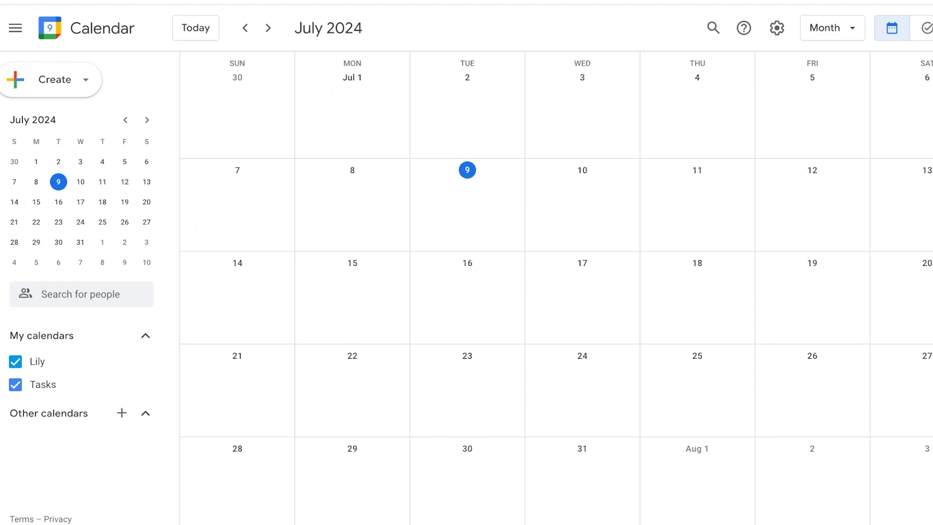
Hide the owner's personal calendar and show it again
{"action": "left_click", "coordinate": [16, 361]}
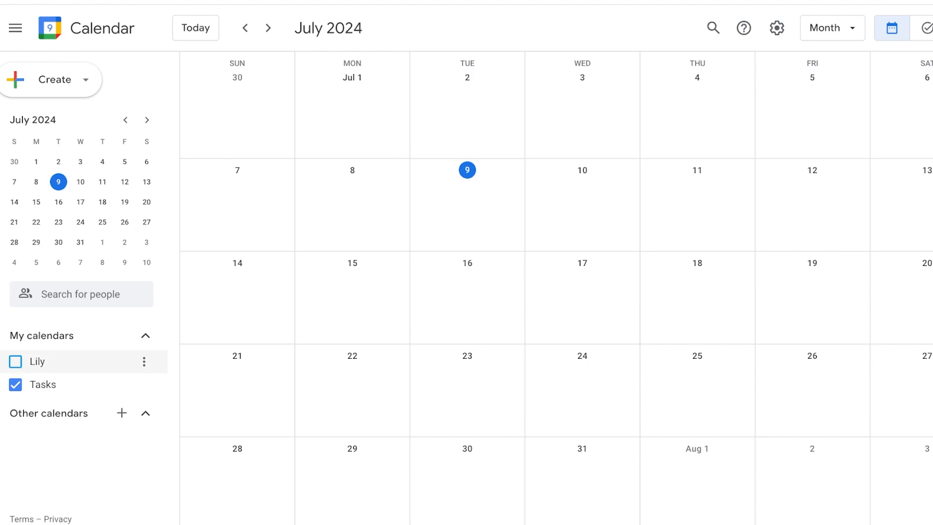
{"action": "left_click", "coordinate": [15, 361]}
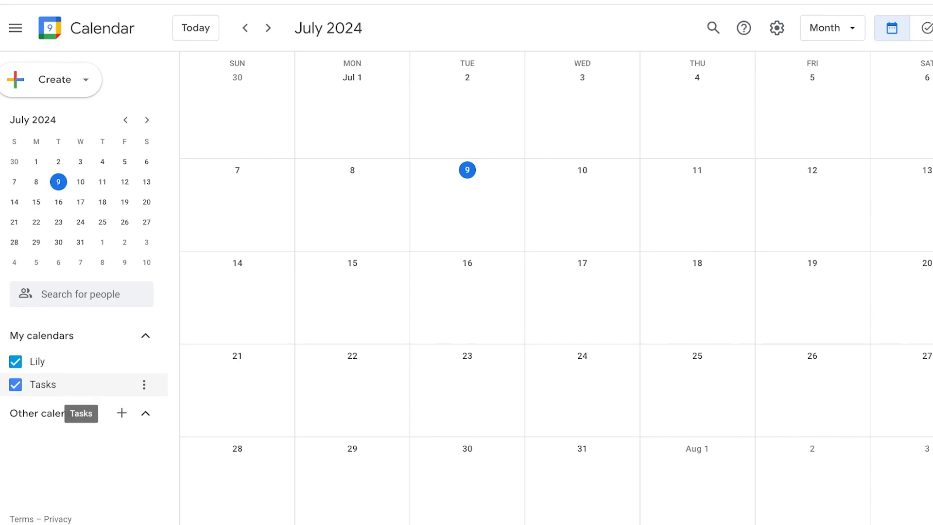
{"action": "left_click", "coordinate": [467, 208]}
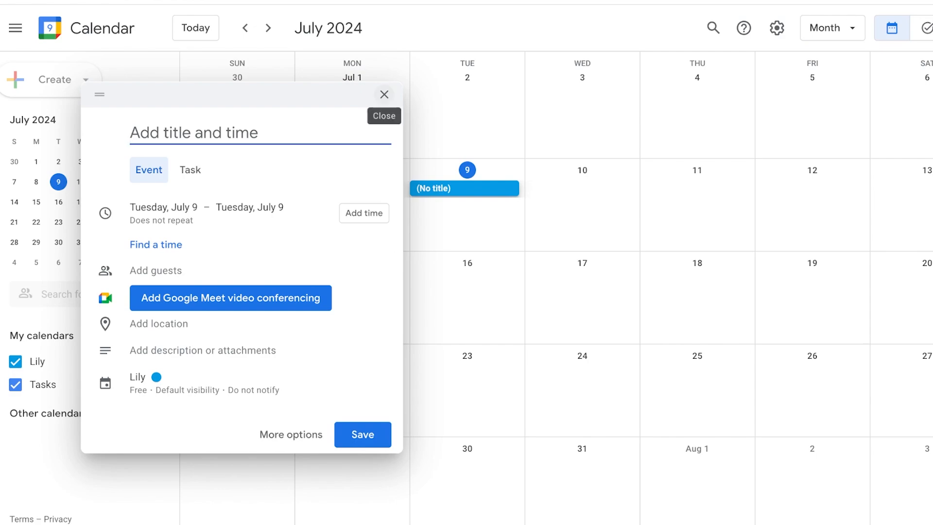
{"action": "left_click", "coordinate": [384, 94]}
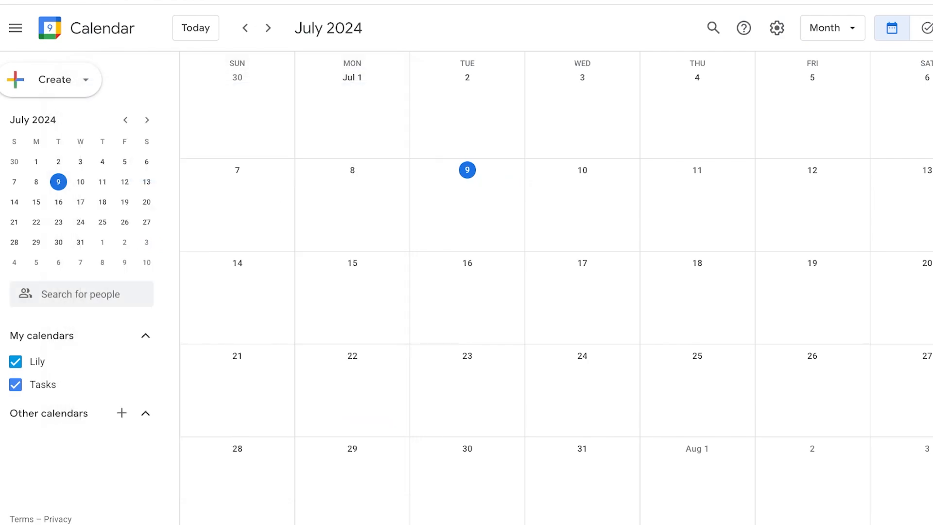
{"action": "left_click", "coordinate": [583, 209]}
{"action": "left_click", "coordinate": [498, 94]}
Create a new task titled "Pickup dry cleaning"
{"action": "left_click", "coordinate": [54, 79]}
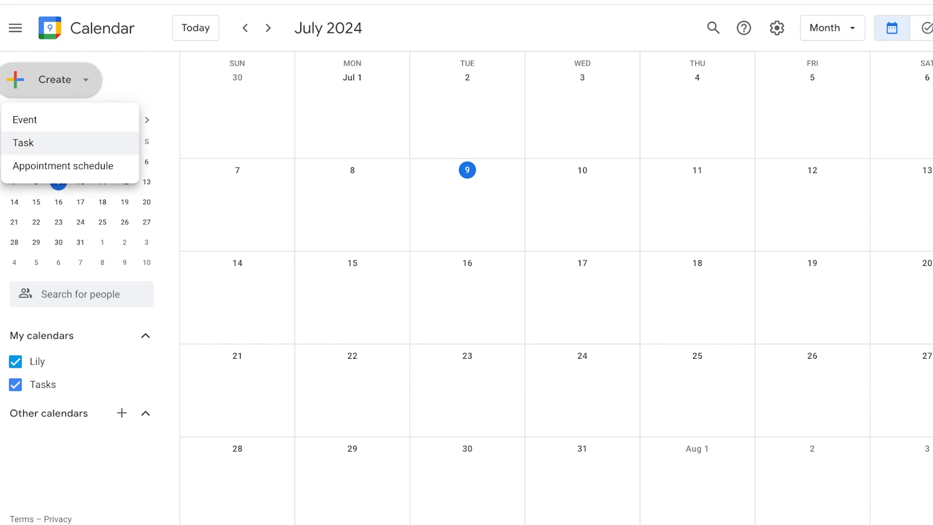
{"action": "left_click", "coordinate": [39, 143]}
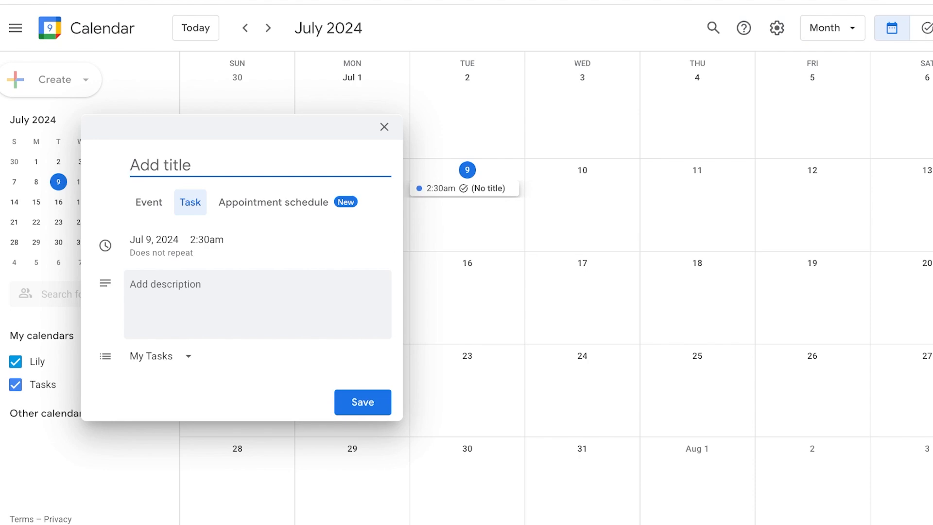
{"action": "type", "text": "A"}
{"action": "key", "text": "BackSpace"}
{"action": "type", "text": "Pi"}
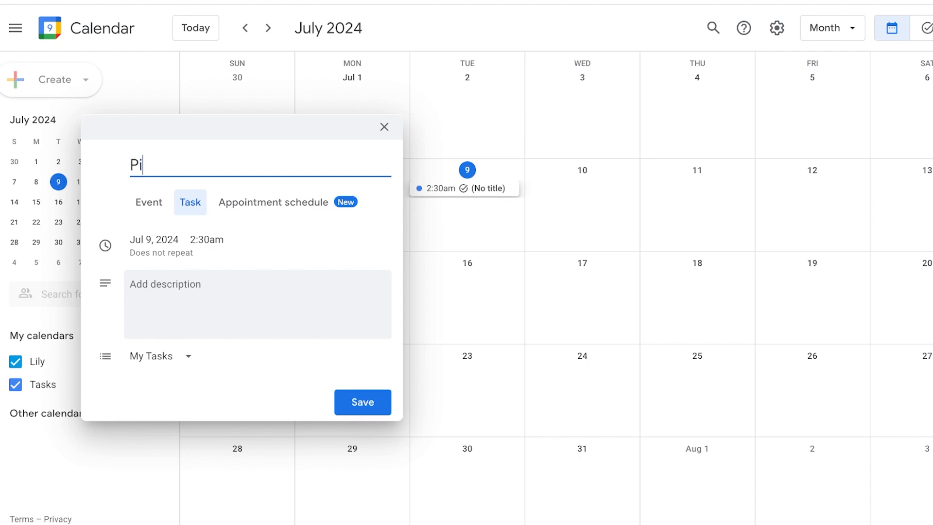
{"action": "type", "text": "ckup dry cleaning"}
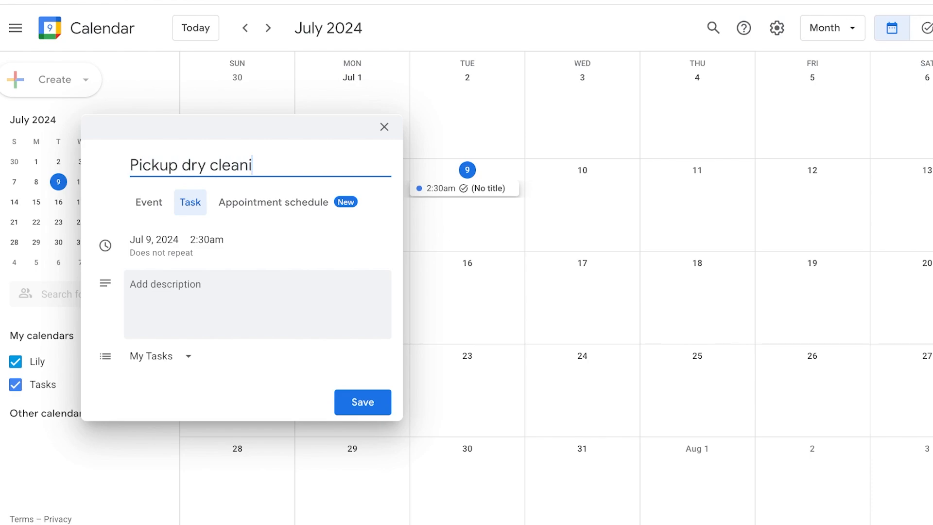
Schedule the dry cleaning task for Jul 10, 2024 at 1:00pm
{"action": "left_click", "coordinate": [206, 239]}
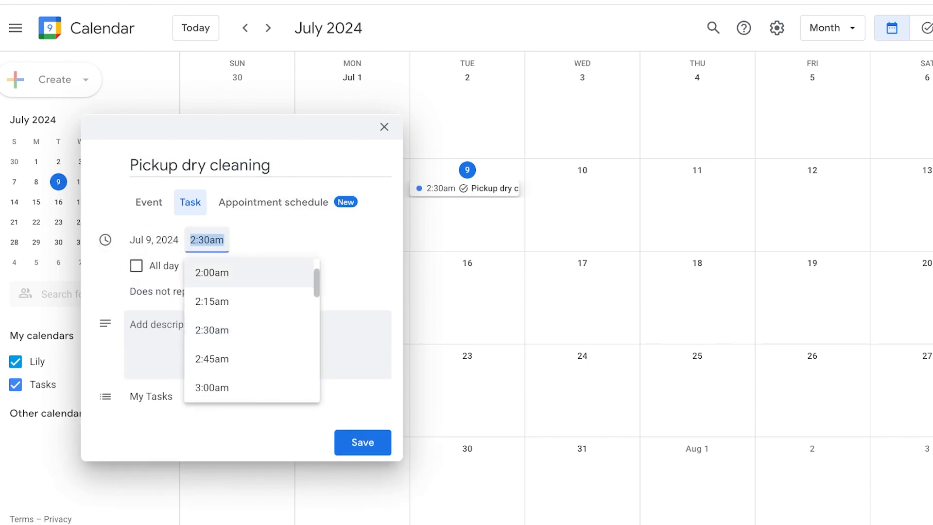
{"action": "scroll", "coordinate": [251, 332], "scroll_direction": "down", "scroll_amount": 15}
{"action": "left_click", "coordinate": [212, 284]}
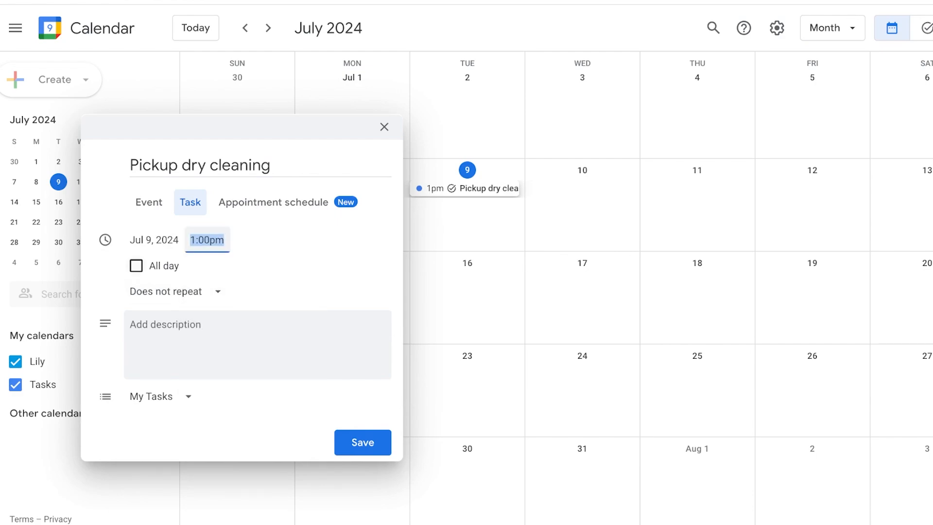
{"action": "left_click", "coordinate": [154, 240]}
{"action": "left_click", "coordinate": [227, 332]}
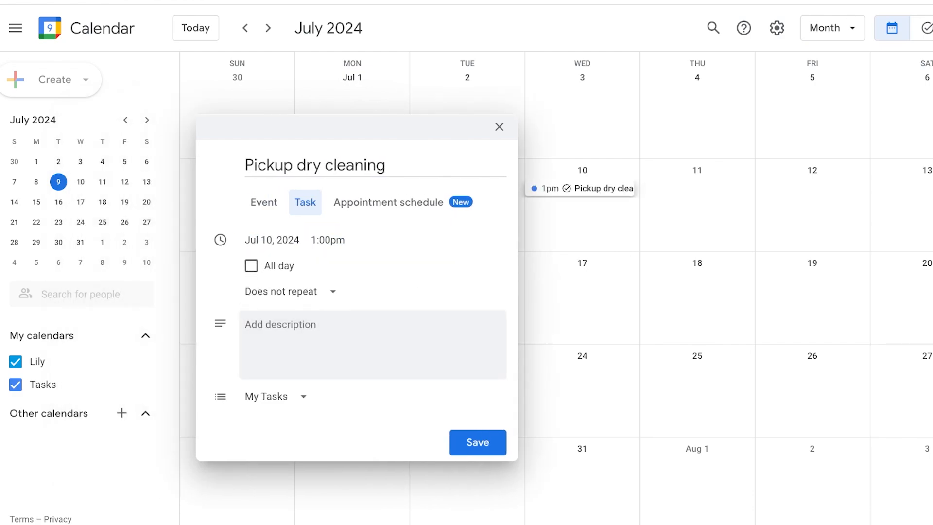
Set the dry cleaning task's recurrence to monthly on the second Wednesday
{"action": "left_click", "coordinate": [286, 291]}
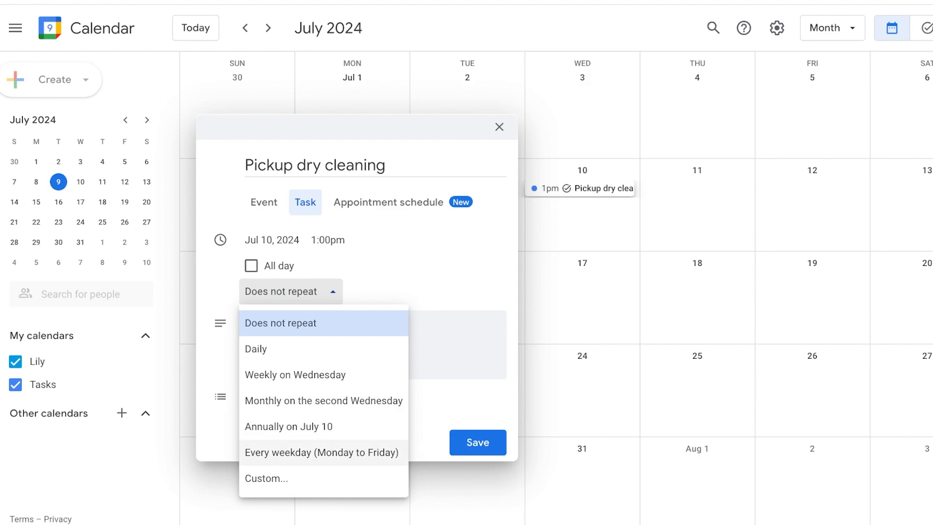
{"action": "left_click", "coordinate": [427, 419]}
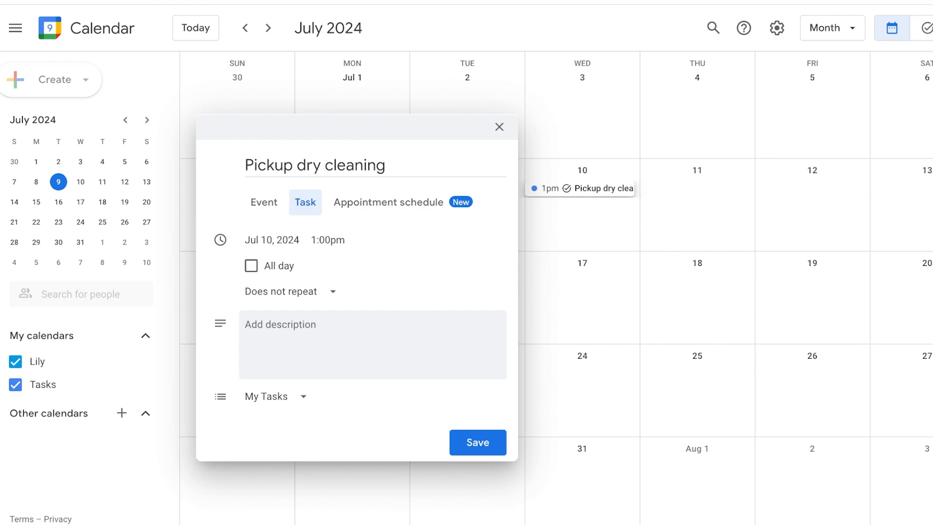
{"action": "left_click", "coordinate": [291, 292]}
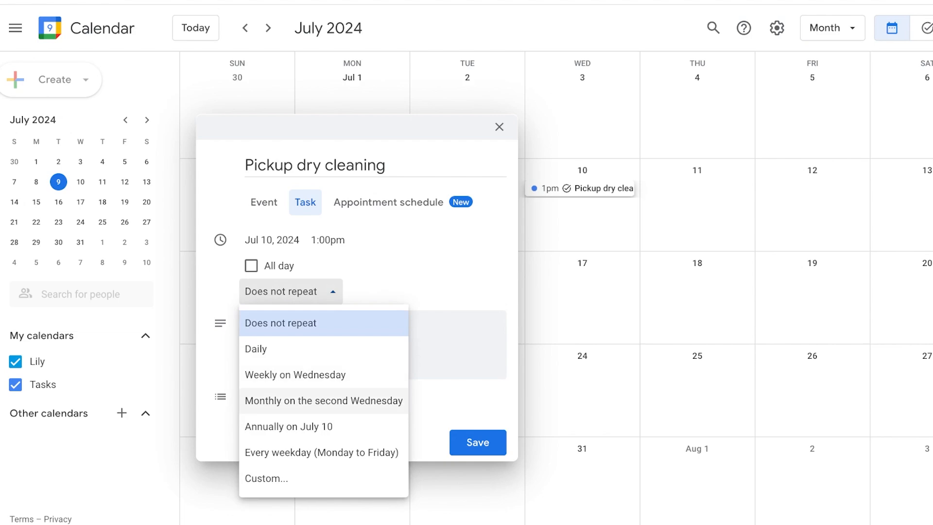
{"action": "left_click", "coordinate": [324, 400]}
{"action": "left_click", "coordinate": [334, 292]}
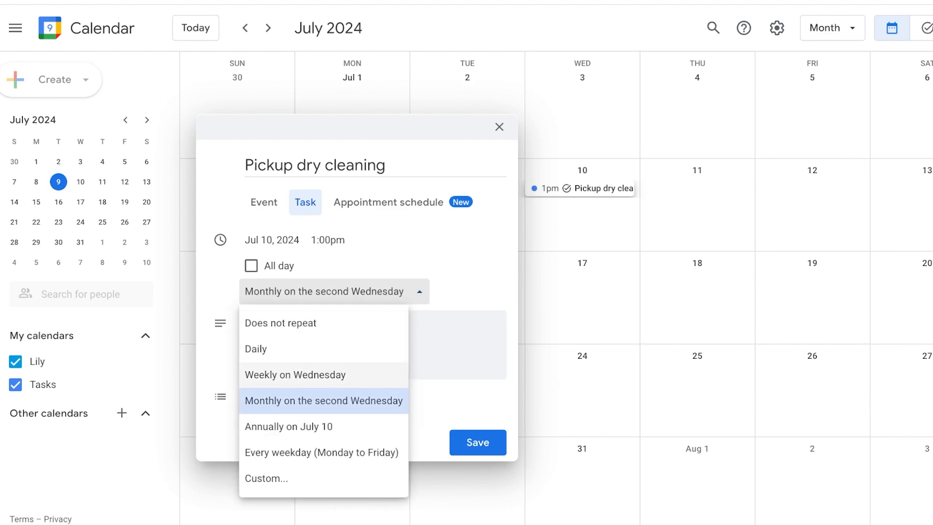
{"action": "left_click", "coordinate": [295, 374]}
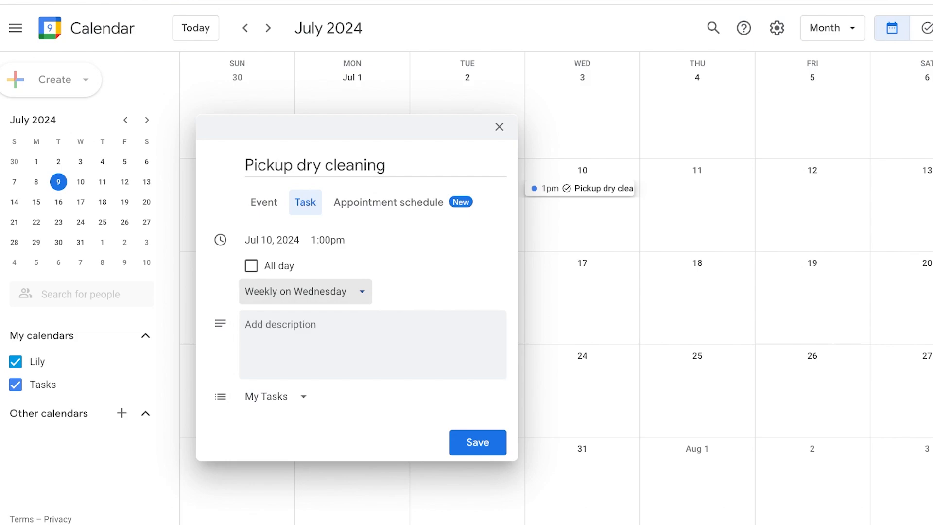
{"action": "left_click", "coordinate": [305, 292]}
{"action": "left_click", "coordinate": [324, 401]}
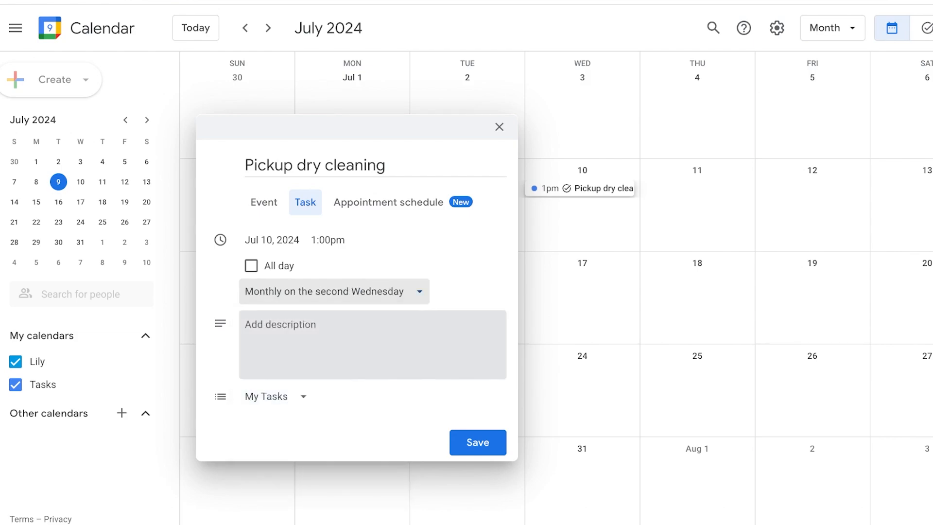
Assign the dry cleaning task to the My Tasks list, save it, and dismiss the tasks tip
{"action": "left_click", "coordinate": [321, 340]}
{"action": "left_click", "coordinate": [276, 397]}
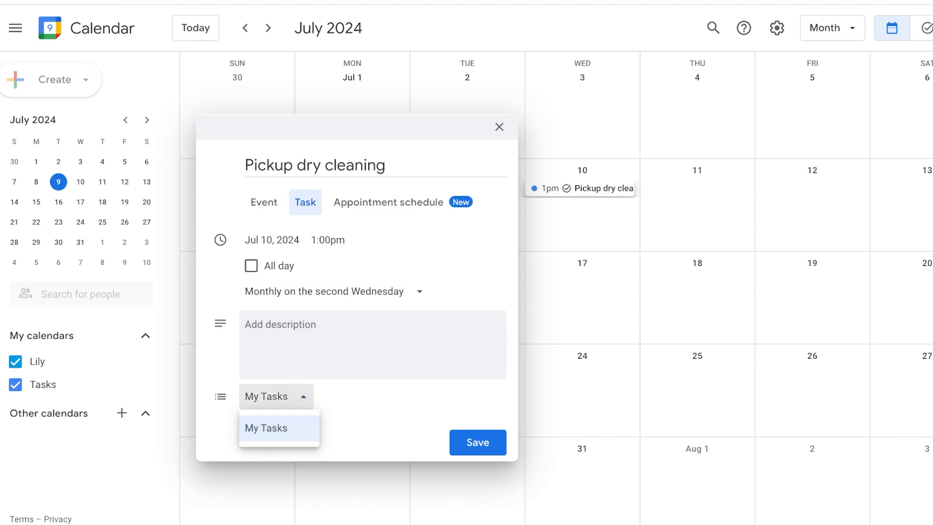
{"action": "left_click", "coordinate": [272, 427]}
{"action": "left_click", "coordinate": [276, 396]}
{"action": "left_click", "coordinate": [272, 427]}
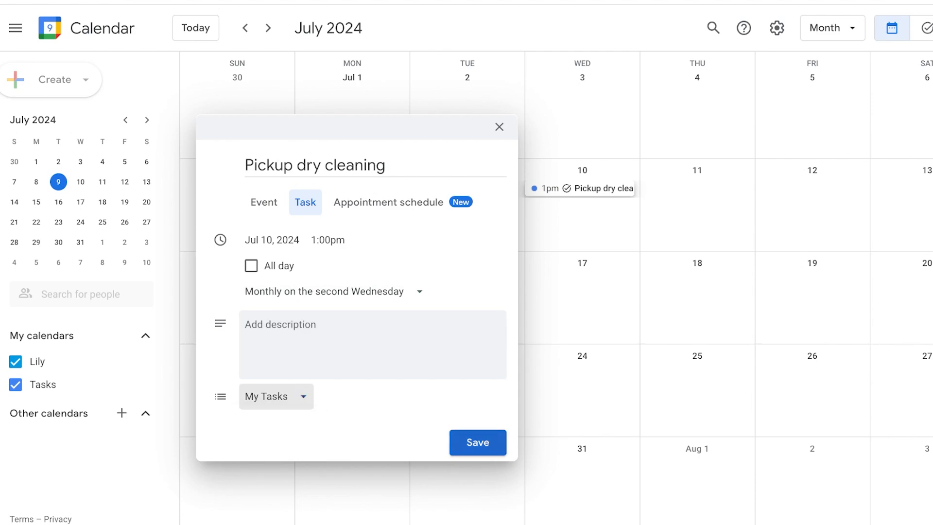
{"action": "left_click", "coordinate": [477, 442]}
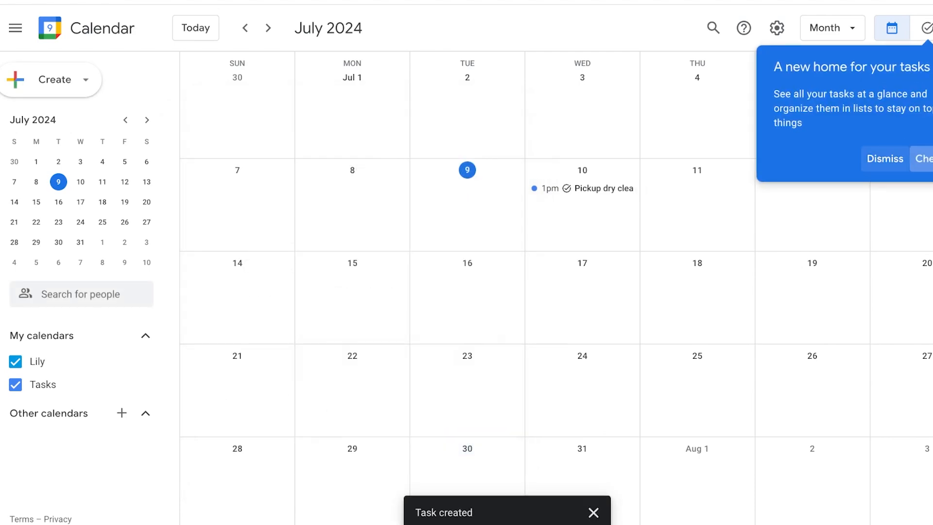
{"action": "left_click", "coordinate": [884, 155]}
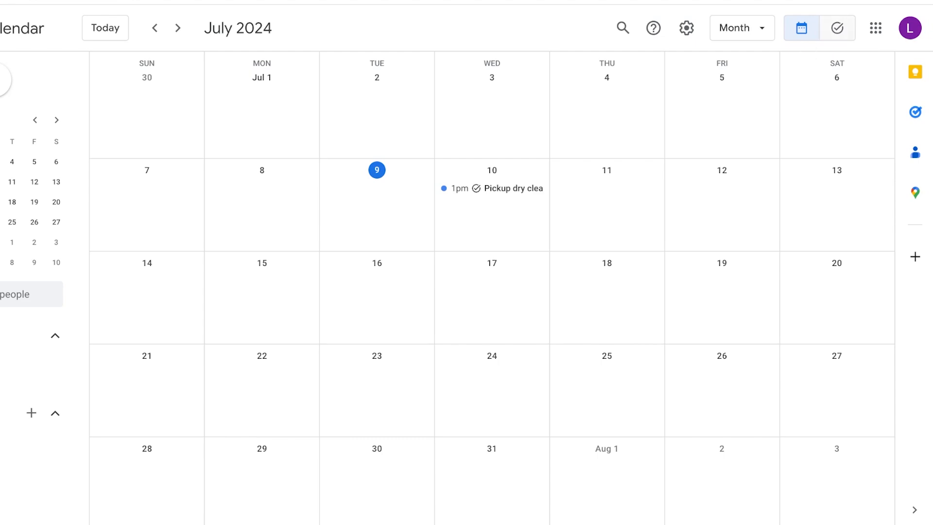
Go to the Tasks view and create a new task list named "Eventually do this"
{"action": "left_click", "coordinate": [837, 28]}
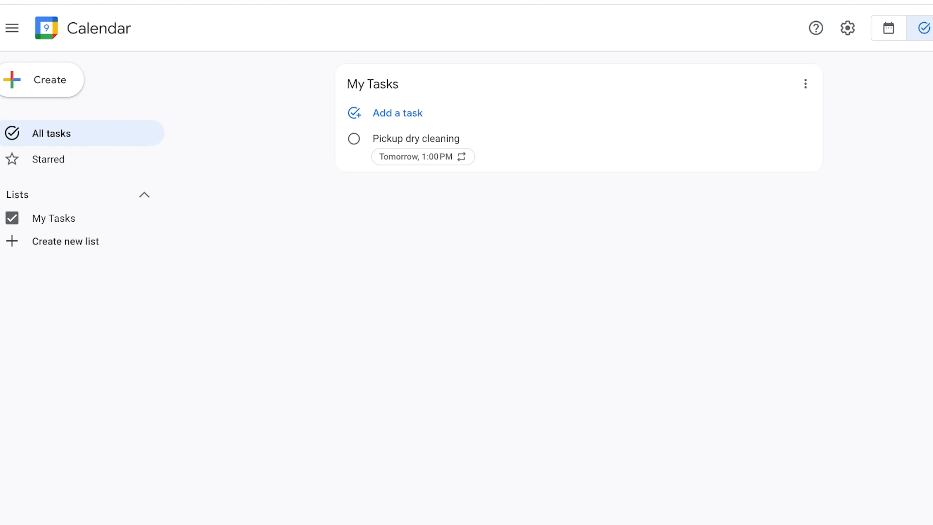
{"action": "left_click", "coordinate": [65, 241]}
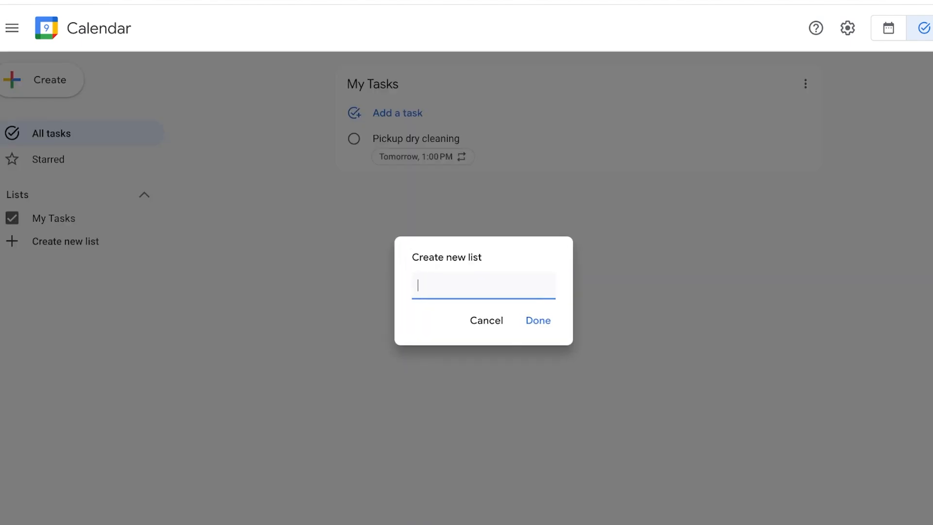
{"action": "type", "text": "Grocry"}
{"action": "key", "text": "BackSpace"}
{"action": "key", "text": "BackSpace"}
{"action": "key", "text": "BackSpace"}
{"action": "key", "text": "BackSpace"}
{"action": "key", "text": "BackSpace"}
{"action": "key", "text": "BackSpace"}
{"action": "type", "text": "A"}
{"action": "key", "text": "BackSpace"}
{"action": "type", "text": "Eventually do this"}
{"action": "key", "text": "Return"}
Confirm the "Eventually do this" list and create another task list named "Work Related taks"
{"action": "key", "text": "Return"}
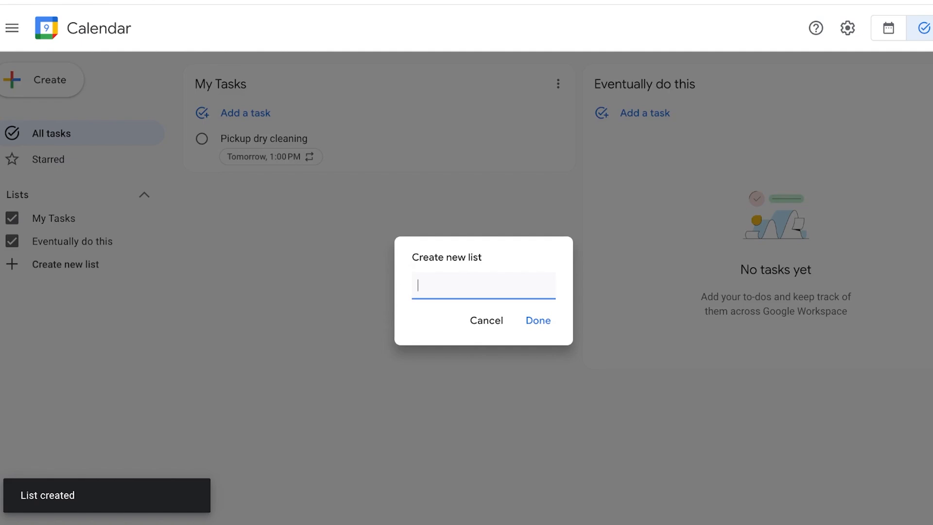
{"action": "type", "text": "A"}
{"action": "key", "text": "BackSpace"}
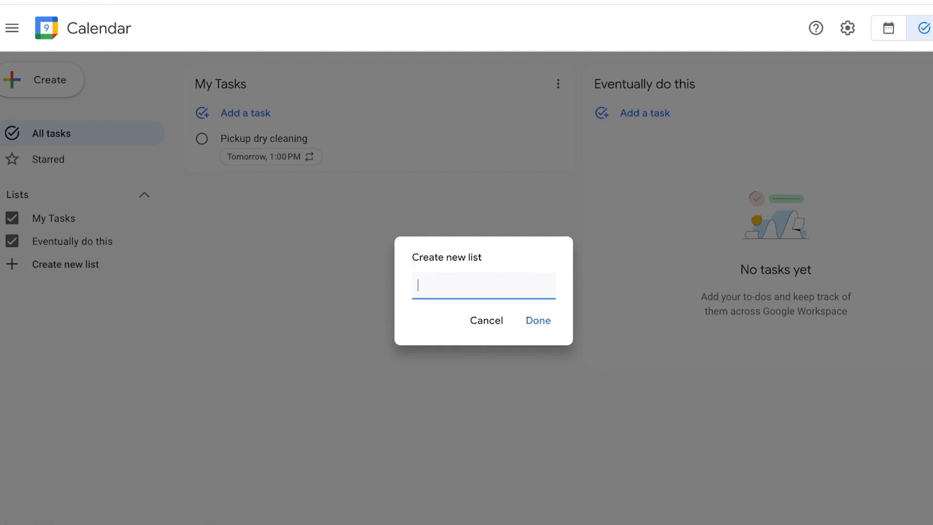
{"action": "type", "text": "Work Related taks"}
{"action": "key", "text": "Return"}
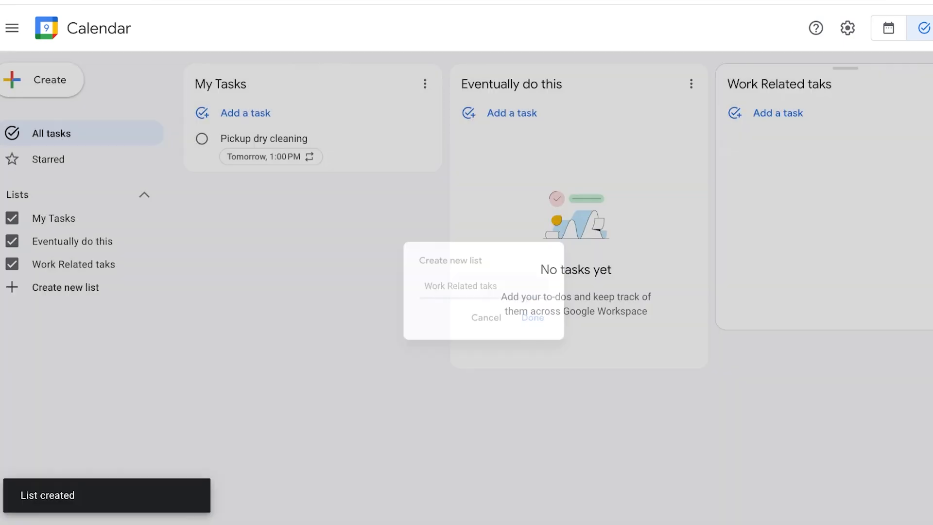
Add the tasks "visit mount abc" and "clean my upper closet area" to the "Eventually do this" list
{"action": "left_click", "coordinate": [512, 113]}
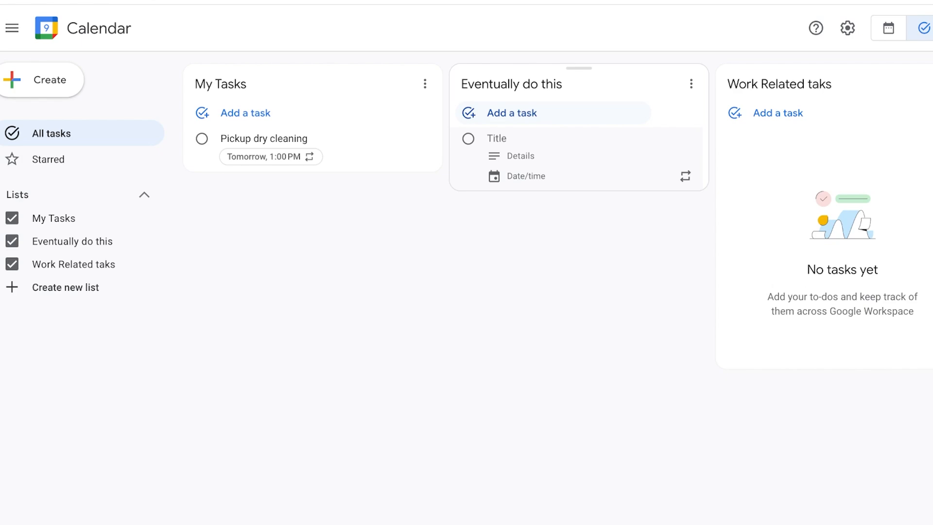
{"action": "type", "text": "visit mount abc"}
{"action": "key", "text": "Return"}
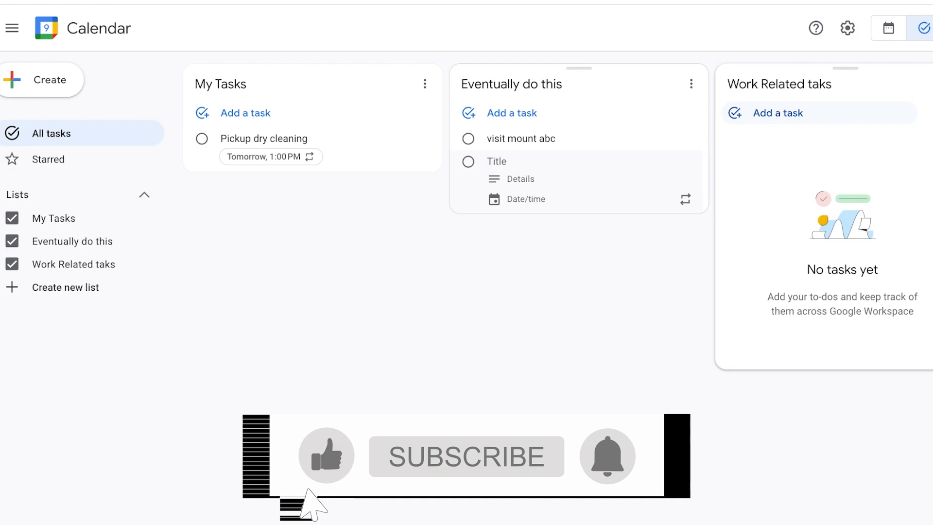
{"action": "type", "text": "cl"}
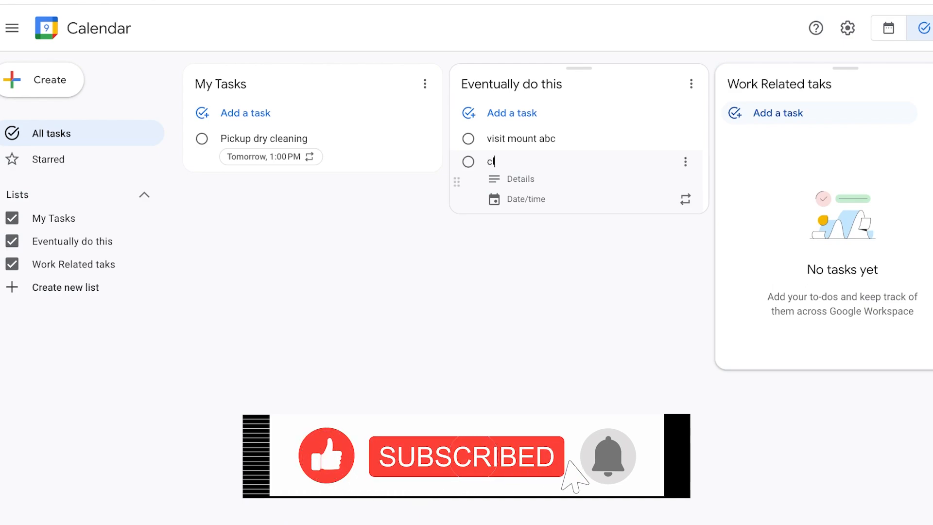
{"action": "type", "text": "ean my upp"}
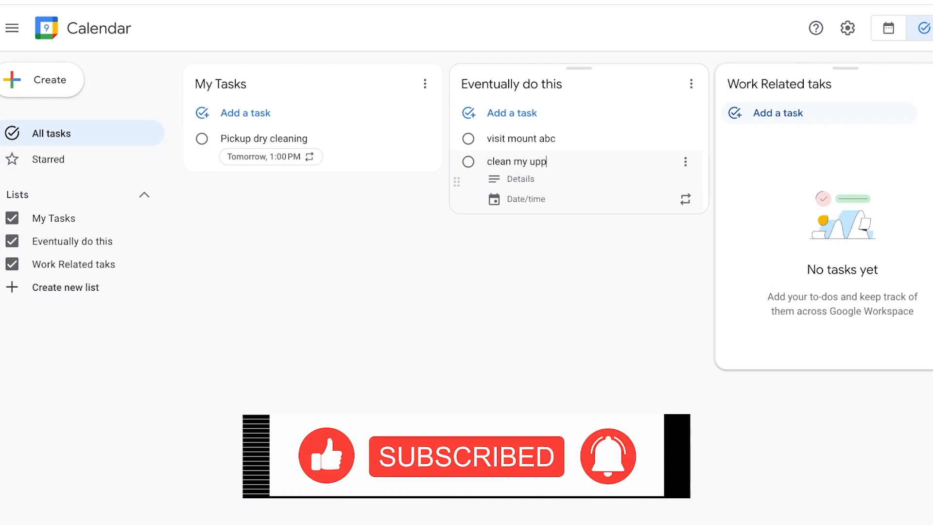
{"action": "type", "text": "er closet area"}
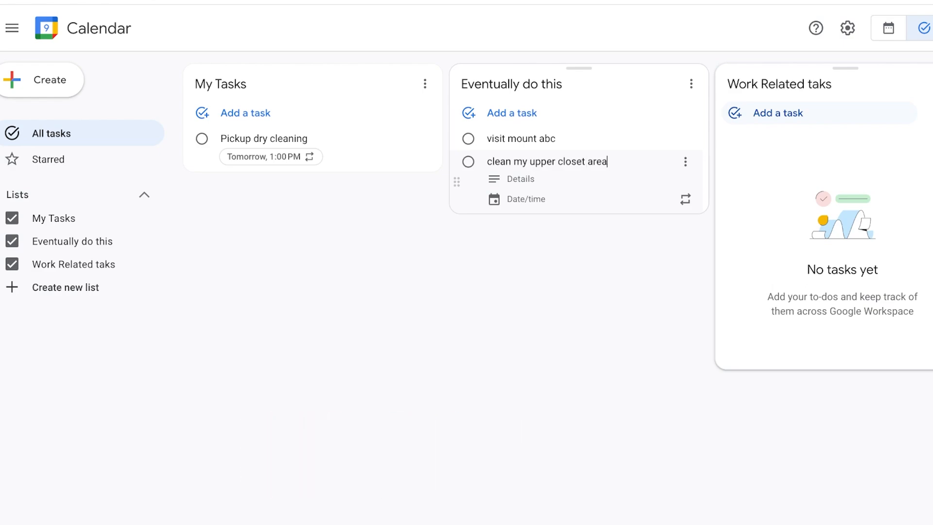
{"action": "key", "text": "Return"}
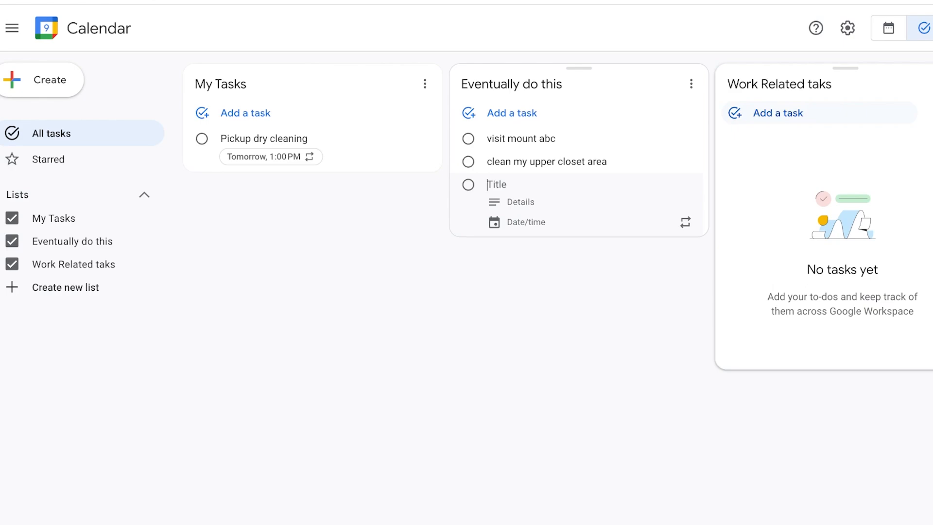
After checking the starred tasks, add a task to "Work Related taks" titled "Meet with" plus the contact's name and "TECH CEO"
{"action": "left_click", "coordinate": [48, 159]}
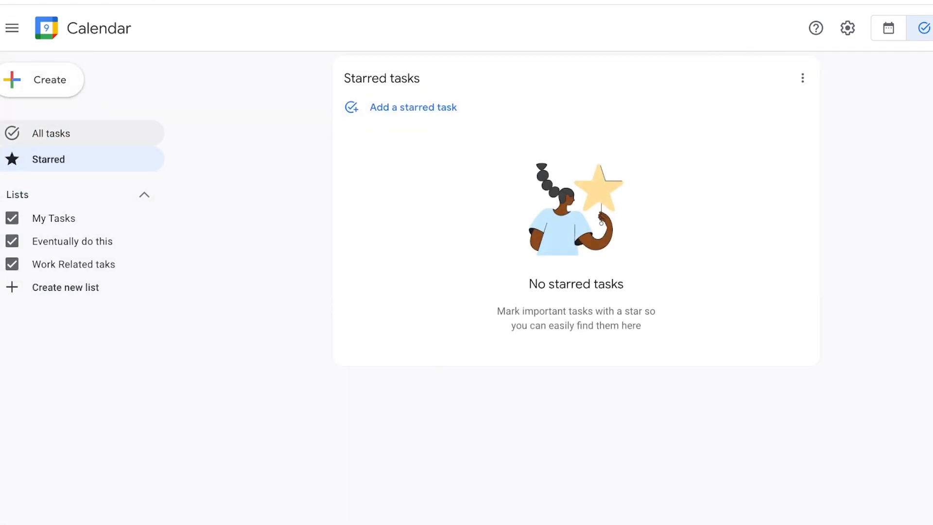
{"action": "left_click", "coordinate": [51, 133]}
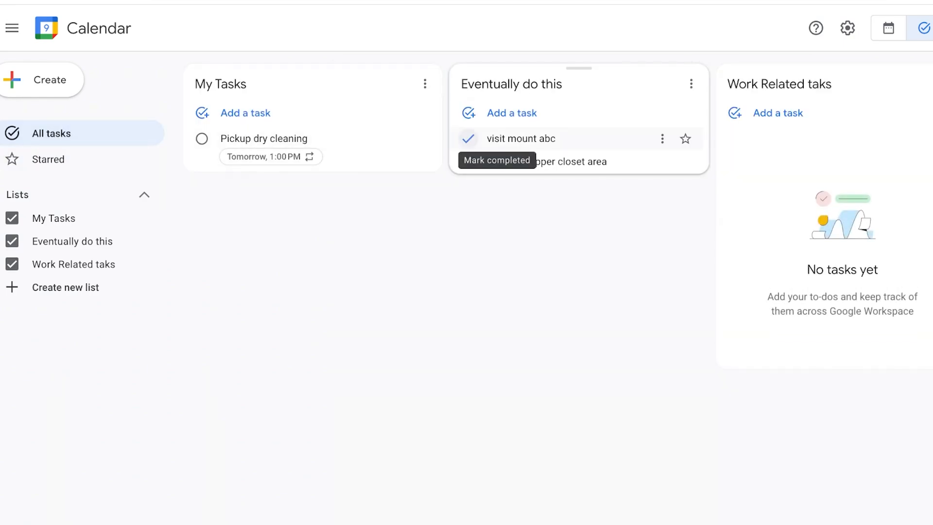
{"action": "left_click", "coordinate": [778, 112]}
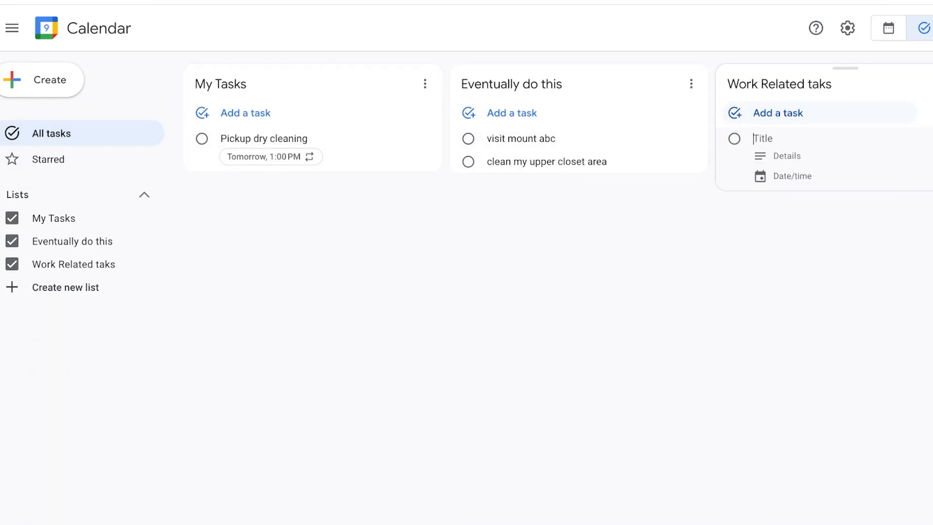
{"action": "type", "text": "Meet with BIG C"}
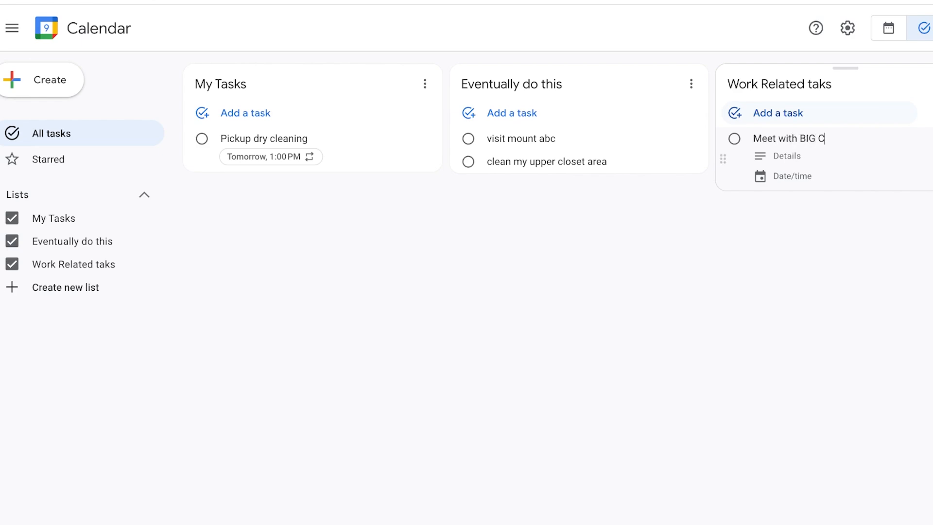
{"action": "type", "text": "EO GUY"}
{"action": "key", "text": "BackSpace"}
{"action": "key", "text": "BackSpace"}
{"action": "key", "text": "BackSpace"}
{"action": "key", "text": "BackSpace"}
{"action": "key", "text": "BackSpace"}
{"action": "key", "text": "BackSpace"}
{"action": "key", "text": "BackSpace"}
{"action": "key", "text": "BackSpace"}
{"action": "key", "text": "BackSpace"}
{"action": "key", "text": "BackSpace"}
{"action": "key", "text": "BackSpace"}
{"action": "type", "text": "Lily TECH CEO"}
Schedule the meeting task for July 15, 2024 at 9:00 AM
{"action": "left_click", "coordinate": [793, 176]}
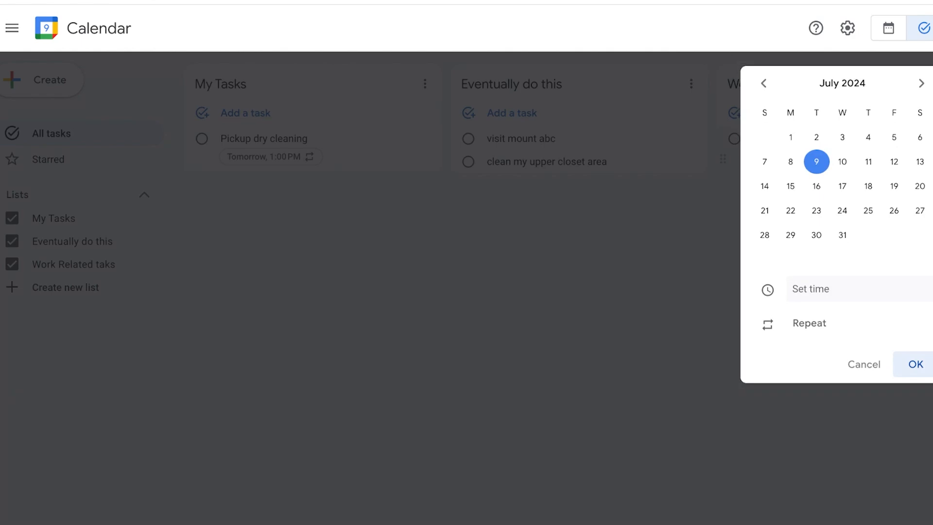
{"action": "left_click", "coordinate": [791, 186]}
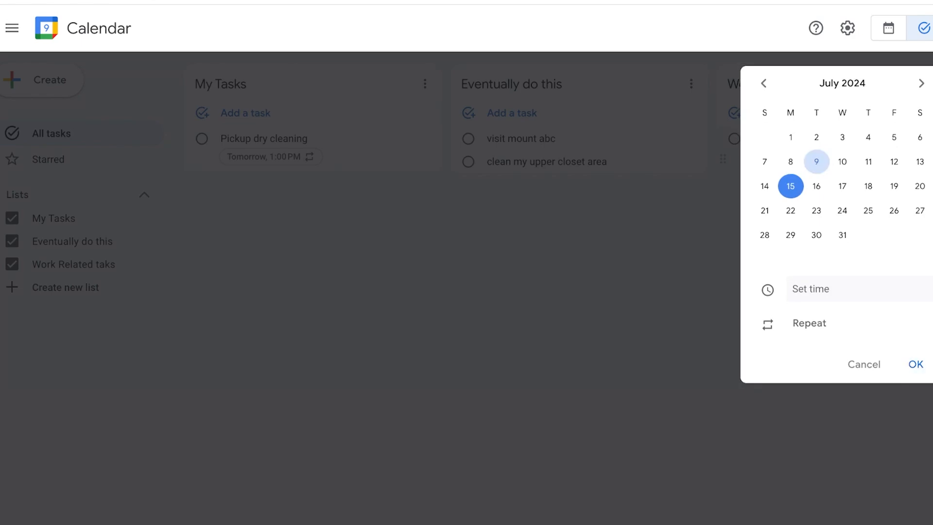
{"action": "left_click", "coordinate": [826, 289]}
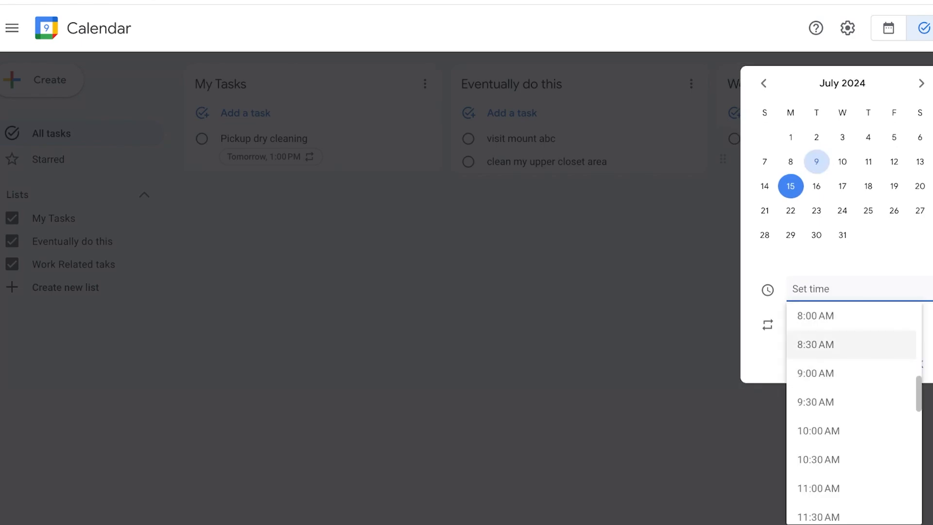
{"action": "left_click", "coordinate": [826, 374]}
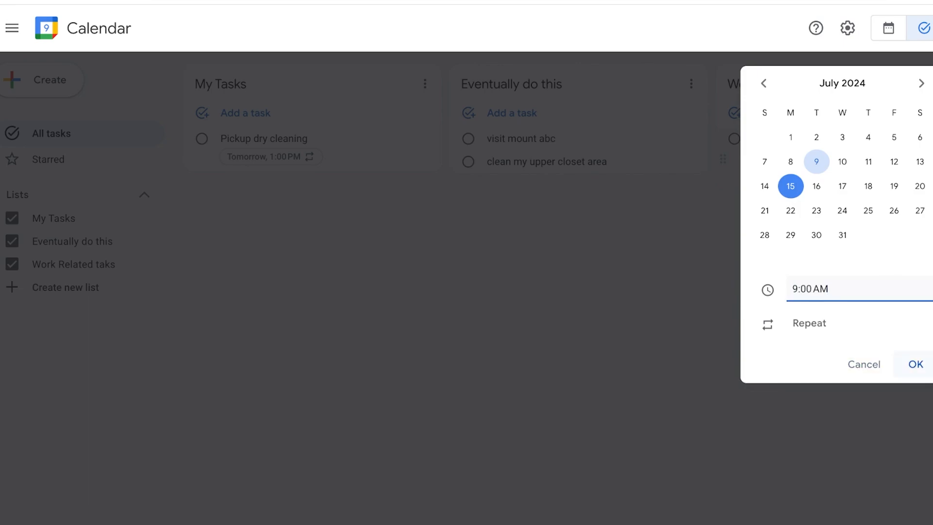
{"action": "left_click", "coordinate": [916, 365]}
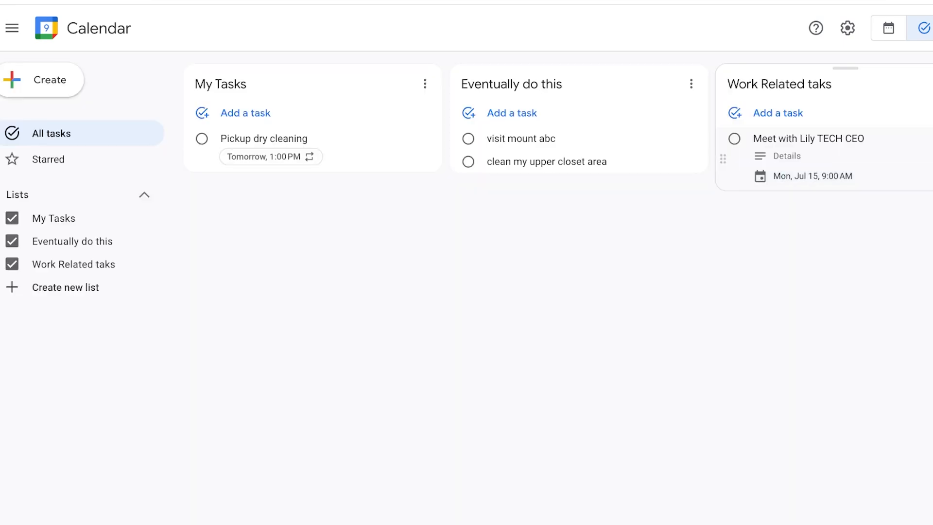
{"action": "left_click", "coordinate": [872, 84]}
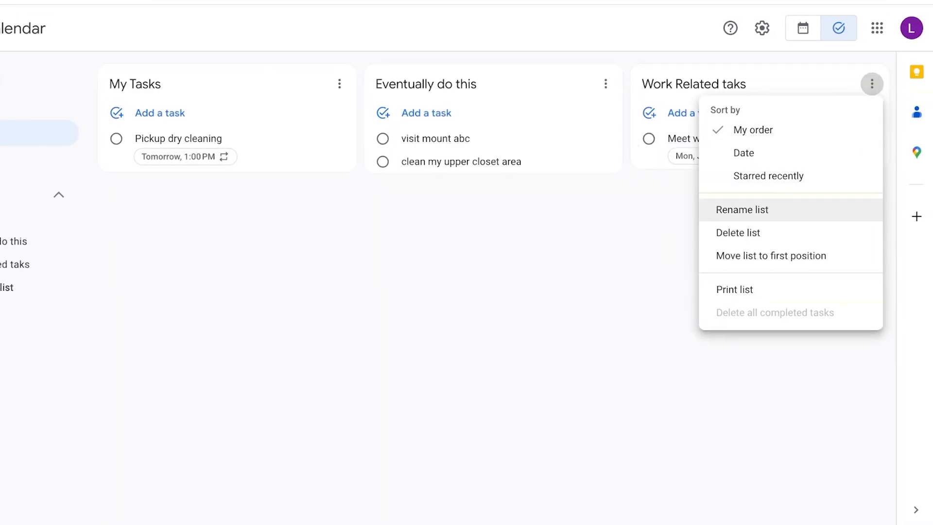
{"action": "left_click", "coordinate": [742, 210]}
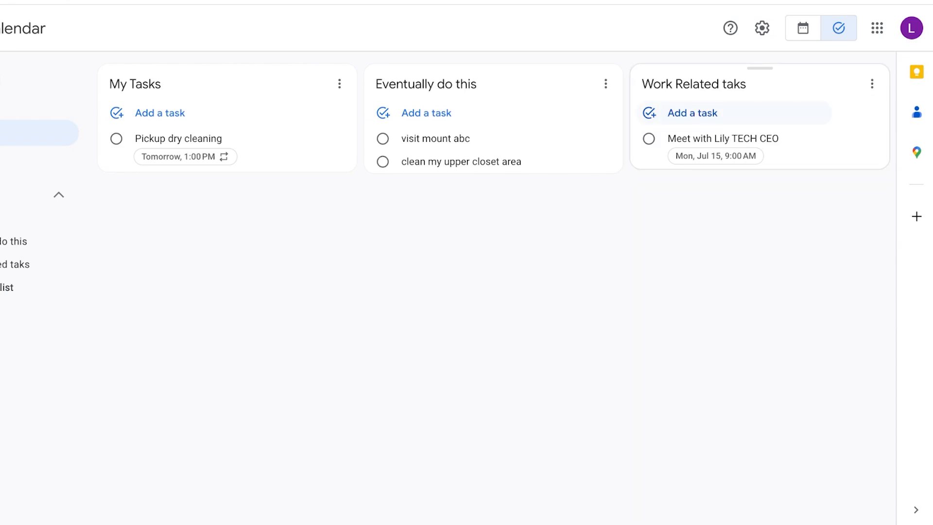
{"action": "left_click", "coordinate": [693, 113]}
{"action": "left_click", "coordinate": [734, 218]}
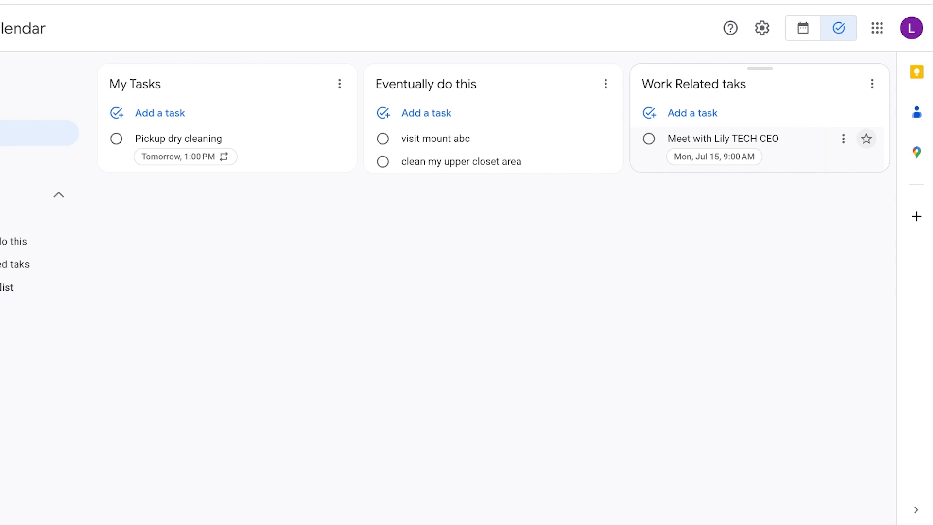
Star the meeting task in "Work Related taks" and return to the calendar after viewing the starred tasks
{"action": "left_click", "coordinate": [867, 139]}
{"action": "left_click", "coordinate": [723, 139]}
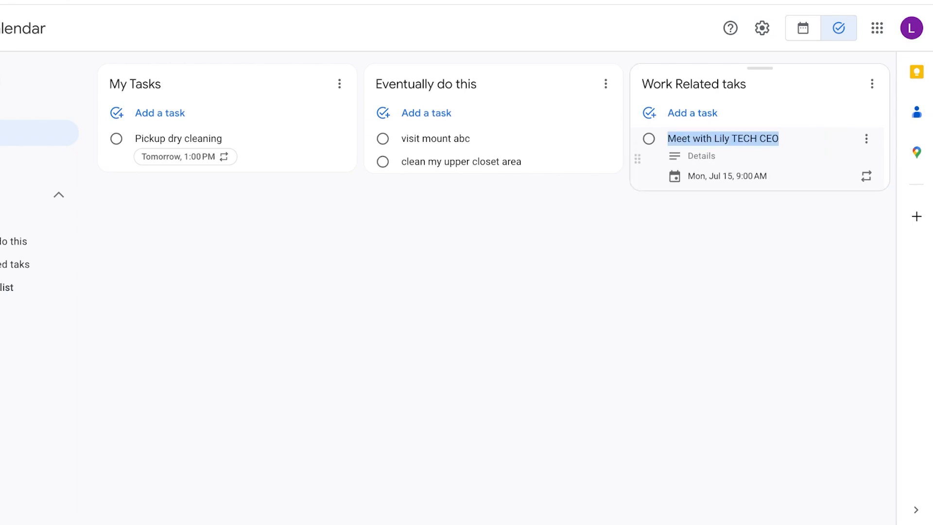
{"action": "left_click", "coordinate": [21, 159]}
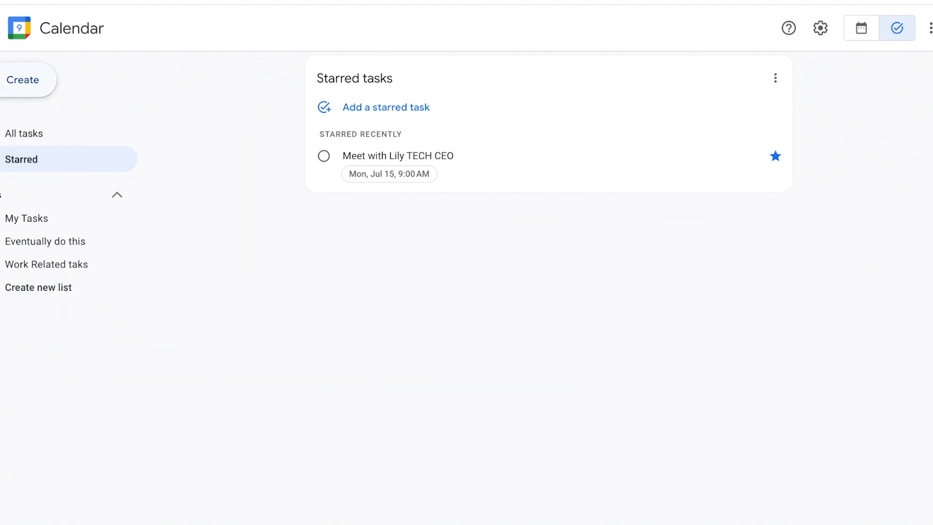
{"action": "left_click", "coordinate": [861, 29]}
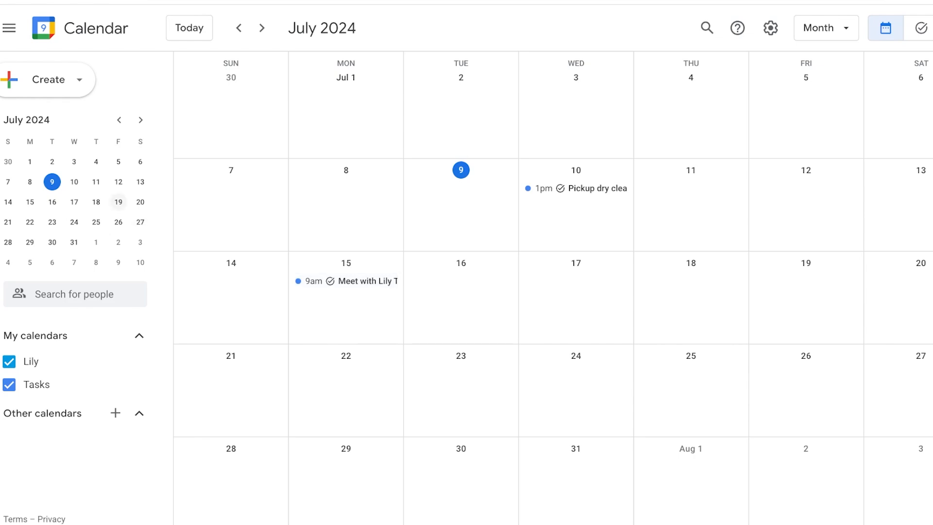
Look over the new event form and its guest field, and close it without saving
{"action": "left_click", "coordinate": [48, 80]}
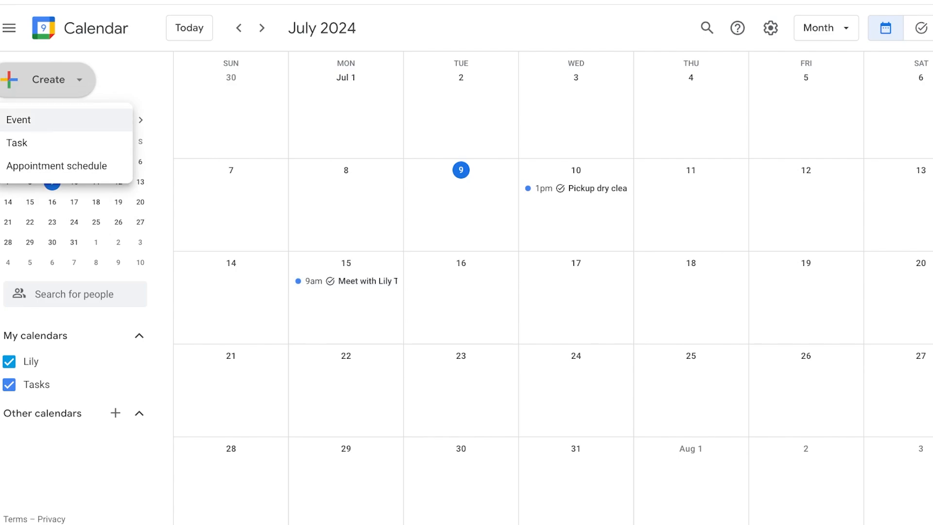
{"action": "left_click", "coordinate": [18, 119]}
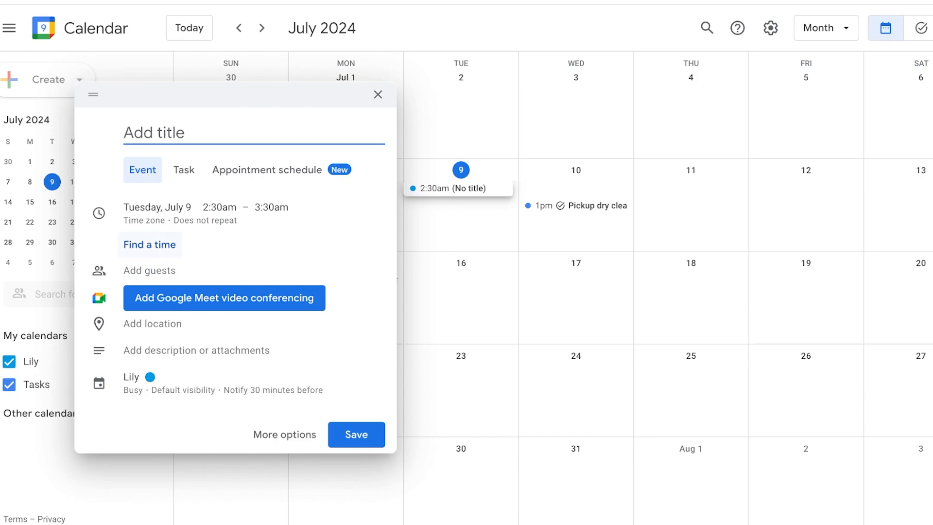
{"action": "left_click", "coordinate": [185, 271]}
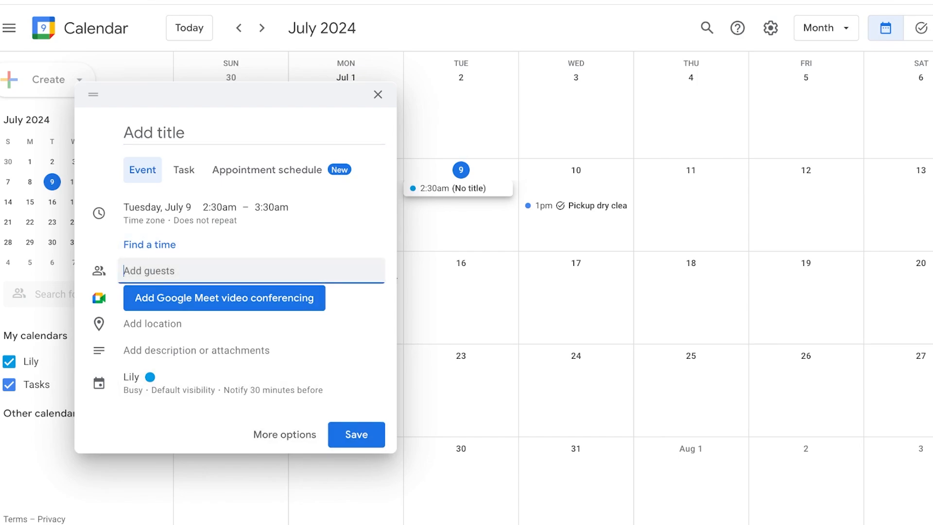
{"action": "key", "text": "Escape"}
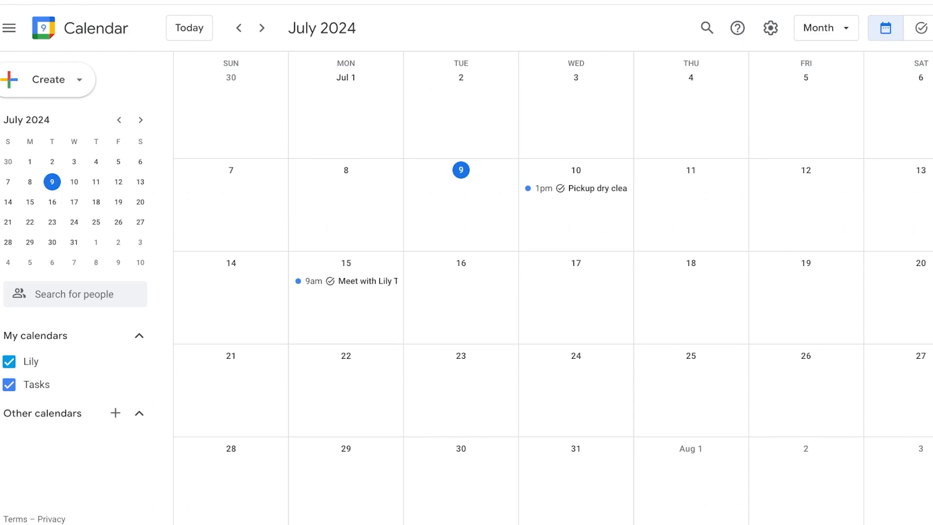
Start a bookable appointment schedule and title it "Work"
{"action": "left_click", "coordinate": [49, 80]}
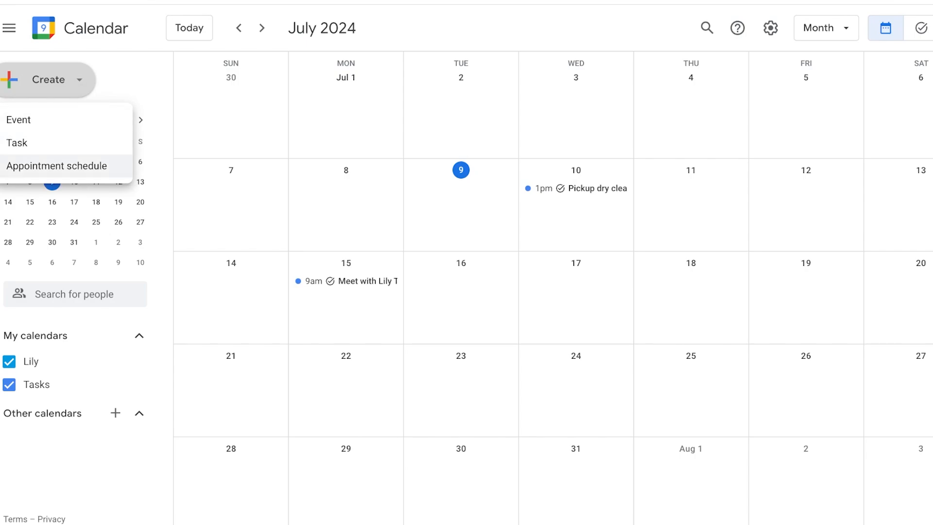
{"action": "left_click", "coordinate": [56, 166]}
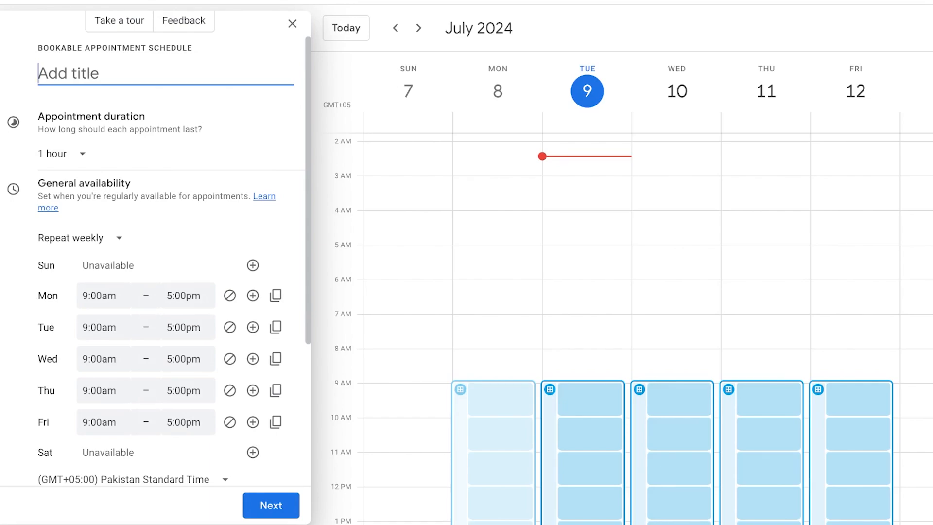
{"action": "type", "text": "Wo"}
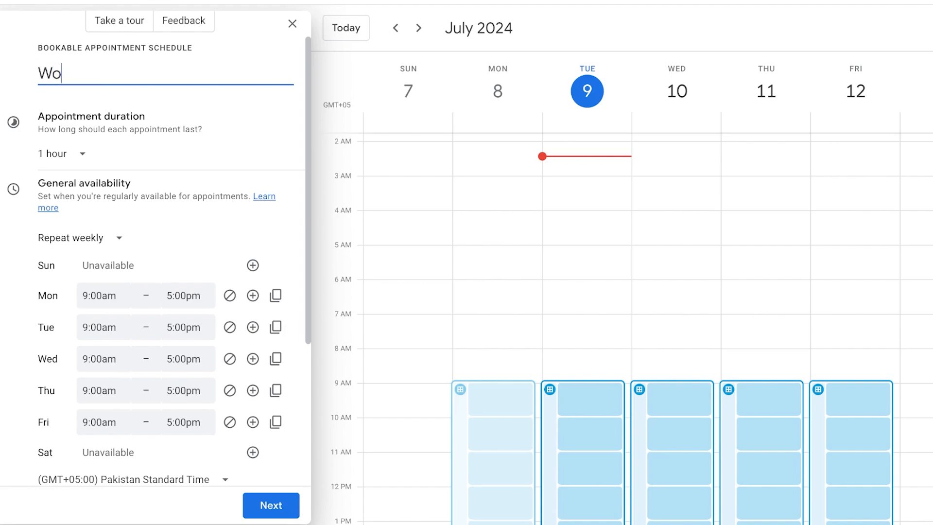
{"action": "key", "text": "BackSpace"}
{"action": "key", "text": "BackSpace"}
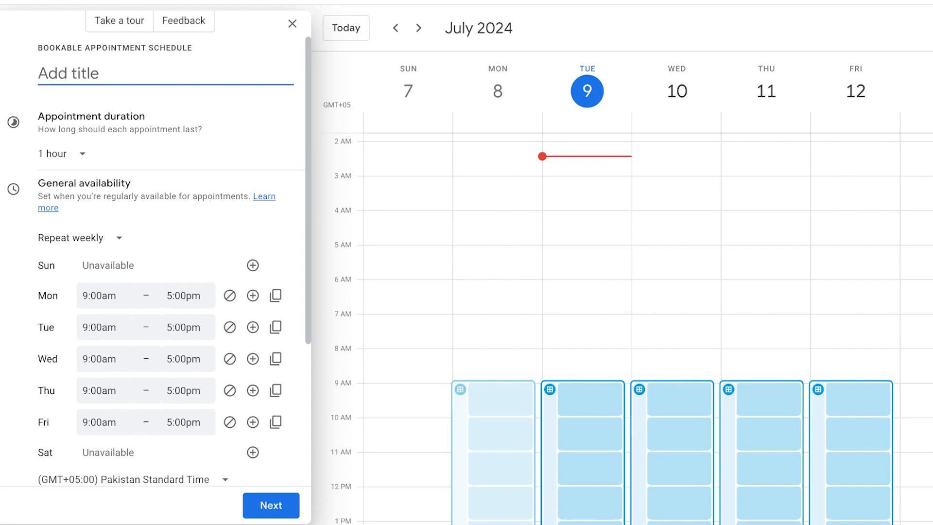
{"action": "type", "text": "Work Req"}
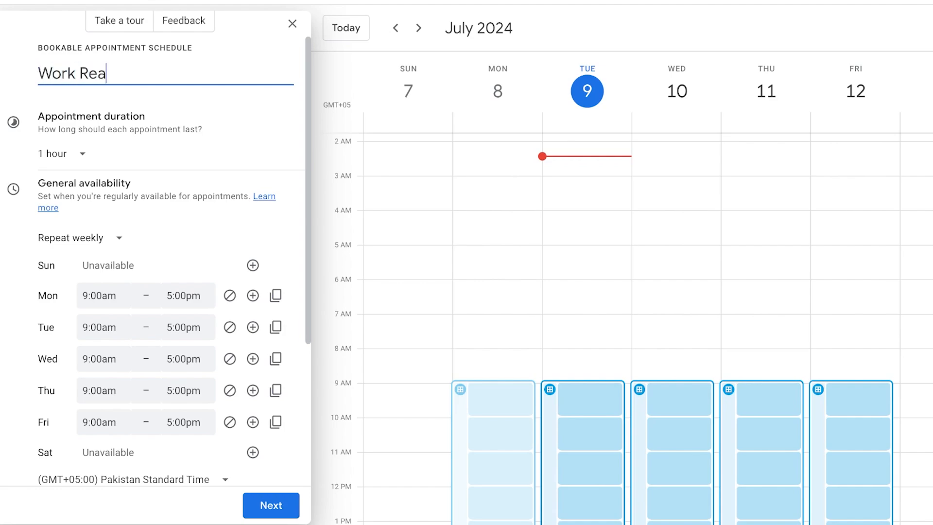
{"action": "key", "text": "BackSpace"}
{"action": "key", "text": "BackSpace"}
{"action": "key", "text": "BackSpace"}
{"action": "key", "text": "BackSpace"}
Set the appointment duration to 45 minutes and review the general availability settings
{"action": "left_click", "coordinate": [62, 153]}
{"action": "left_click", "coordinate": [63, 237]}
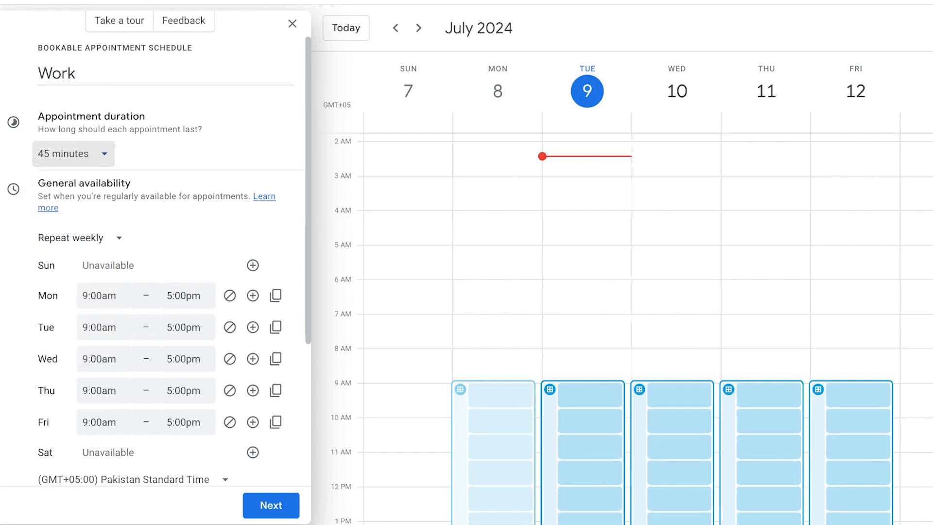
{"action": "scroll", "coordinate": [155, 263], "scroll_direction": "down", "scroll_amount": 2}
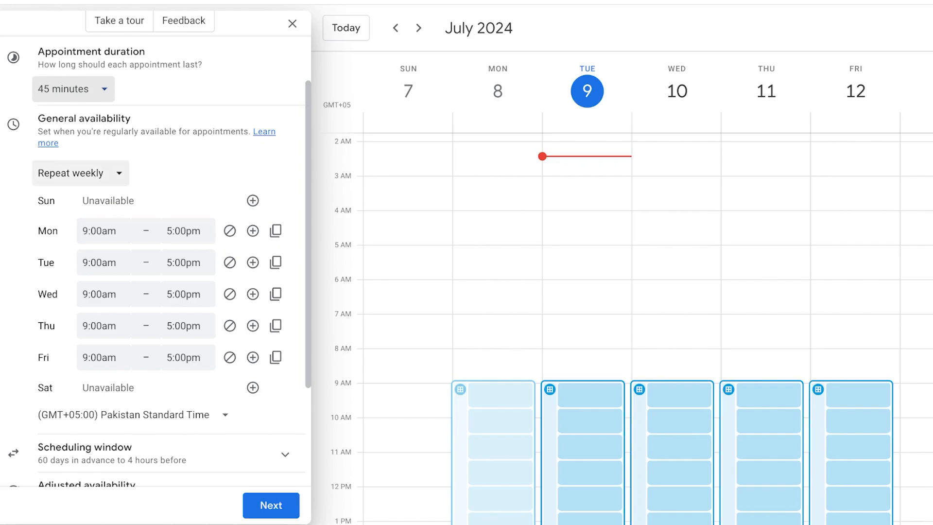
Add a second availability period on Monday and set the first period's end time to 11:00am
{"action": "scroll", "coordinate": [104, 230], "scroll_direction": "down", "scroll_amount": 1}
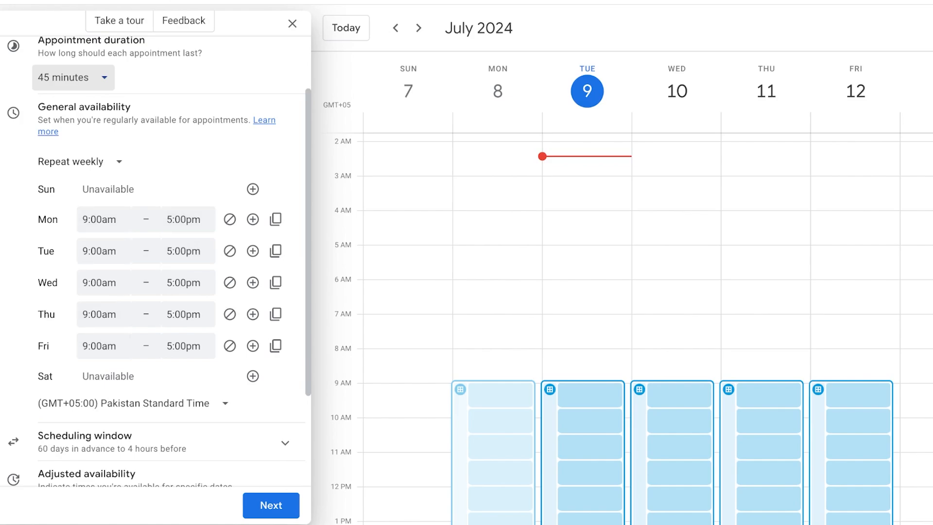
{"action": "scroll", "coordinate": [160, 262], "scroll_direction": "down", "scroll_amount": 2}
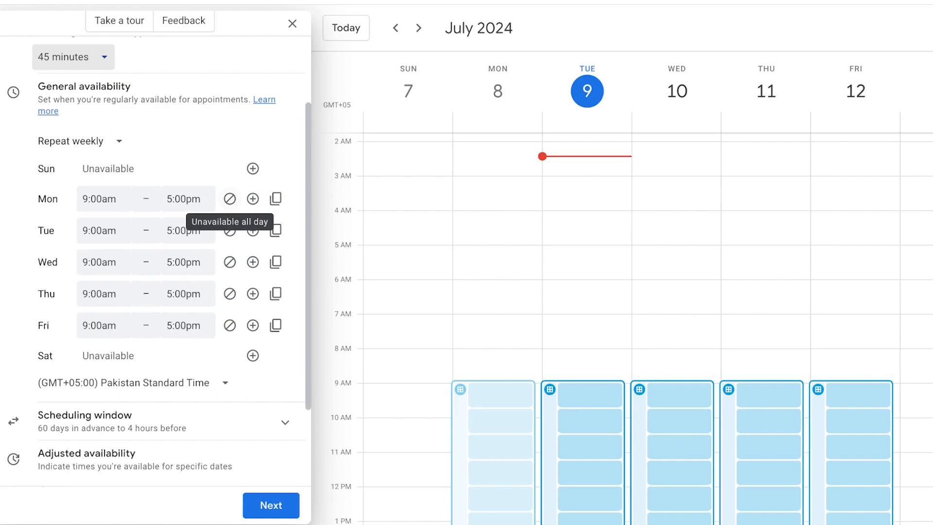
{"action": "left_click", "coordinate": [253, 198]}
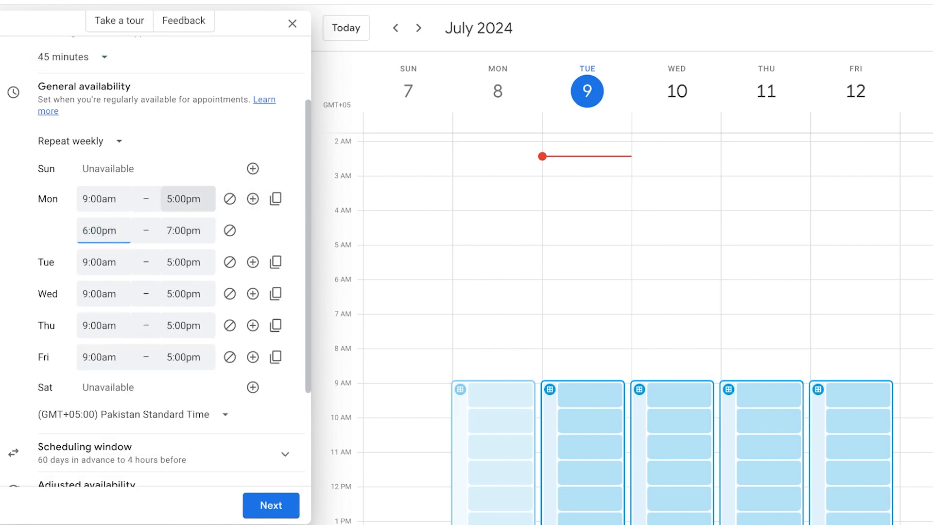
{"action": "left_click", "coordinate": [188, 199]}
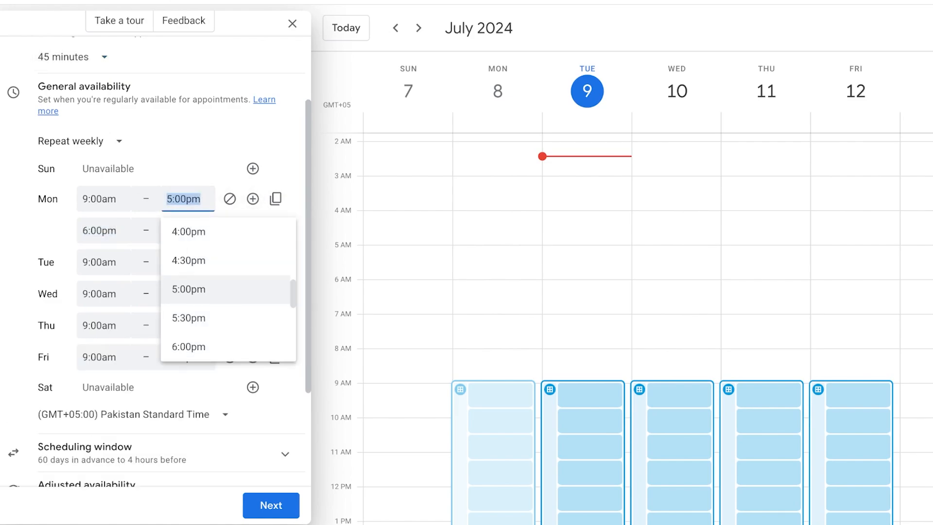
{"action": "type", "text": "11"}
{"action": "key", "text": "Return"}
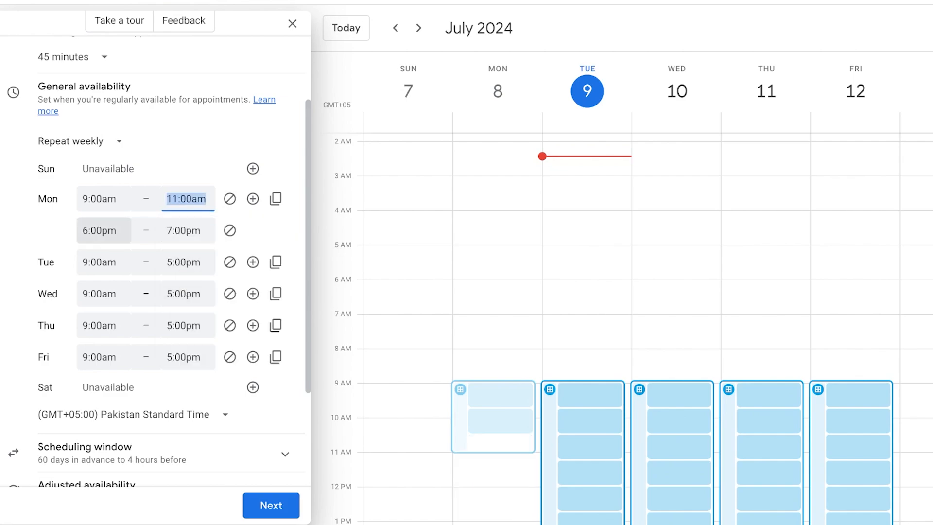
Set Monday's second availability period to 2:00pm–4:00pm and copy Monday's times to all the available days
{"action": "left_click", "coordinate": [104, 231]}
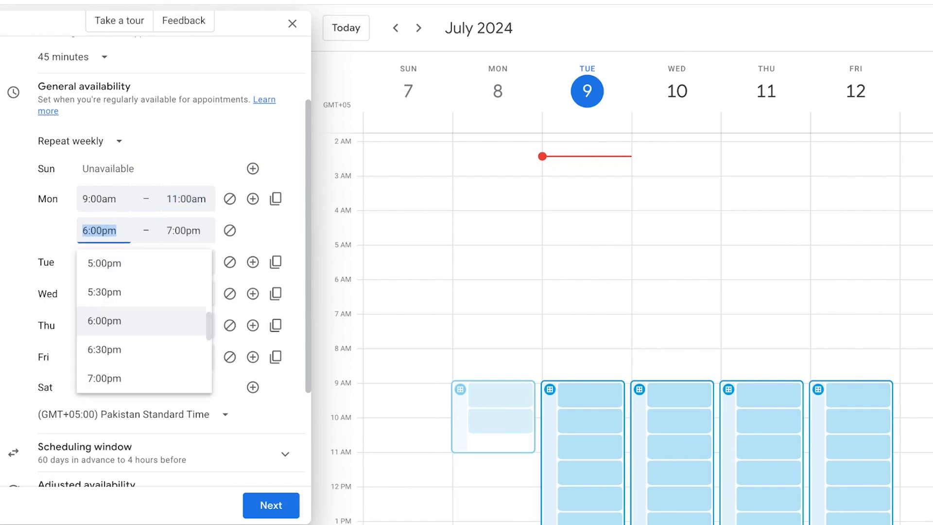
{"action": "type", "text": "2"}
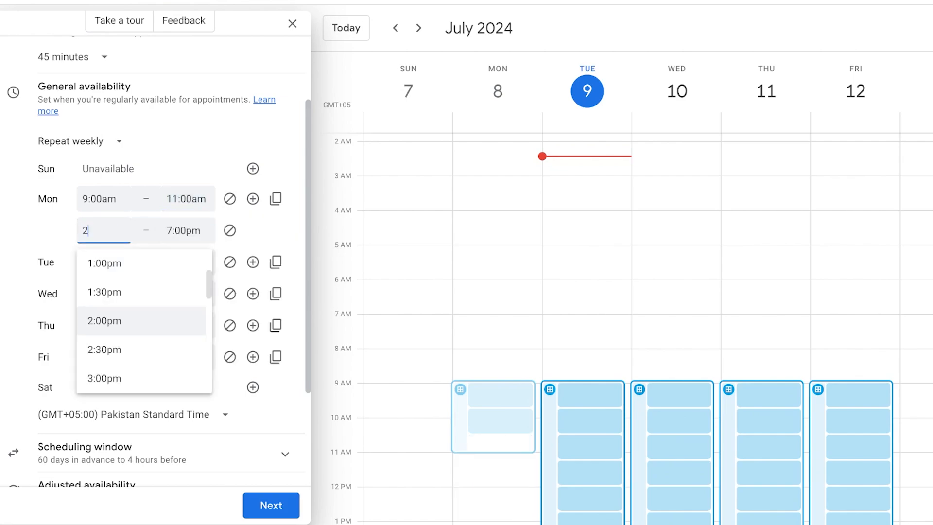
{"action": "key", "text": "Tab"}
{"action": "type", "text": "4"}
{"action": "key", "text": "Return"}
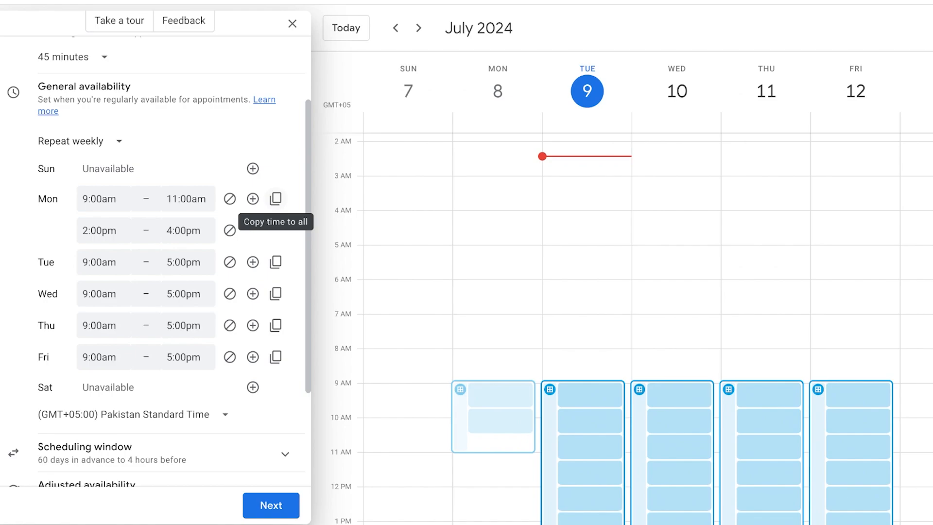
{"action": "left_click", "coordinate": [275, 198]}
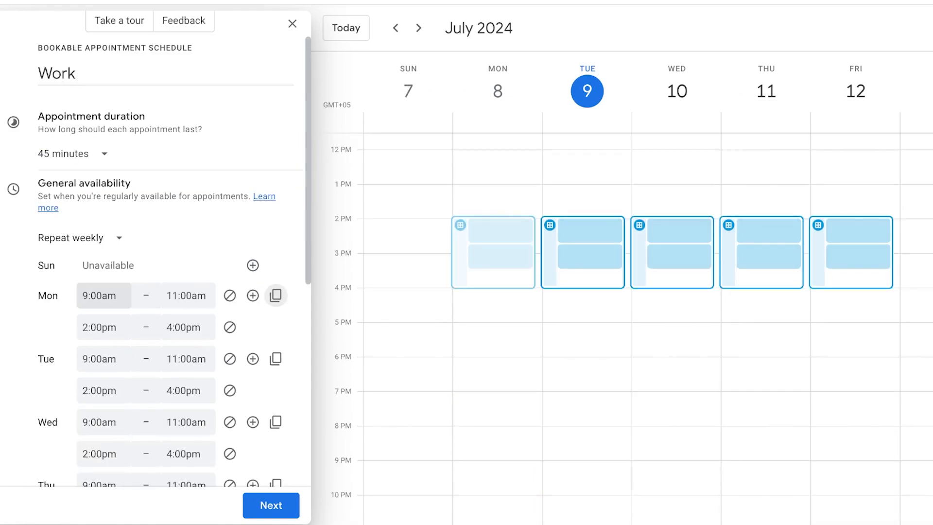
Set the scheduling window to a maximum of 30 days in advance and a minimum of 5 hours before the appointment
{"action": "scroll", "coordinate": [276, 296], "scroll_direction": "down", "scroll_amount": 3}
{"action": "scroll", "coordinate": [276, 295], "scroll_direction": "down", "scroll_amount": 4}
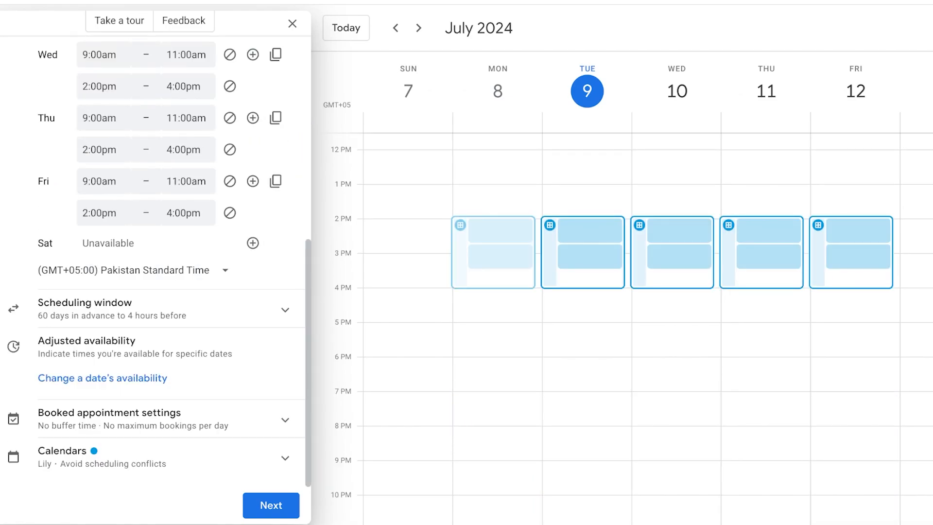
{"action": "left_click", "coordinate": [161, 309]}
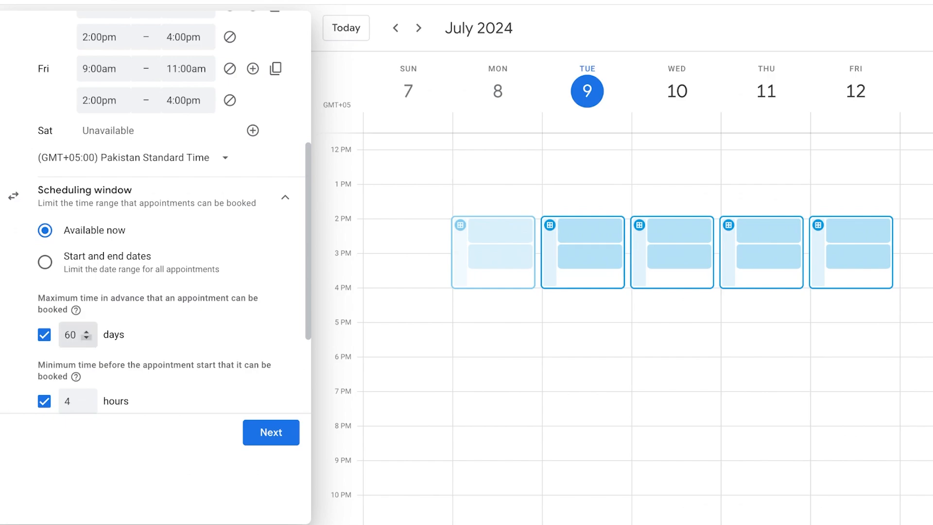
{"action": "left_click_drag", "start_coordinate": [78, 335], "coordinate": [63, 335]}
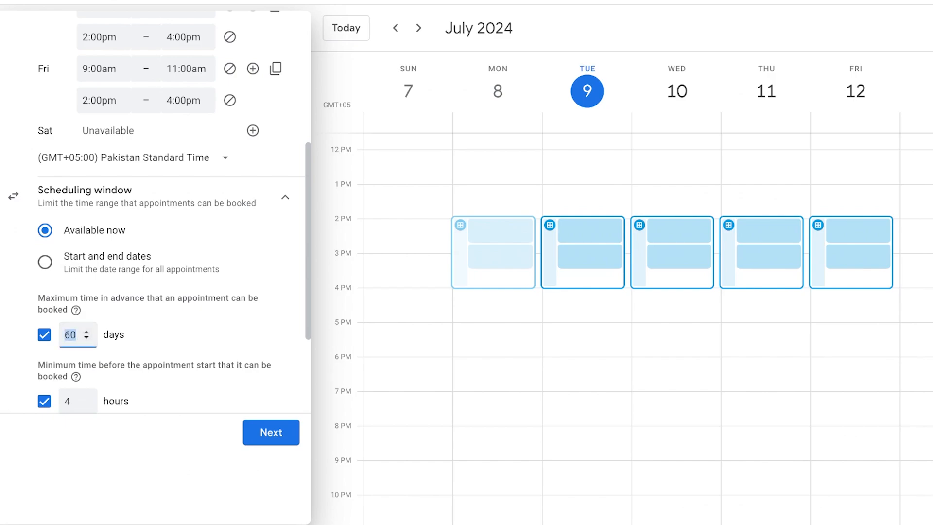
{"action": "type", "text": "30"}
{"action": "scroll", "coordinate": [156, 212], "scroll_direction": "down", "scroll_amount": 1}
{"action": "left_click_drag", "start_coordinate": [74, 370], "coordinate": [63, 370]}
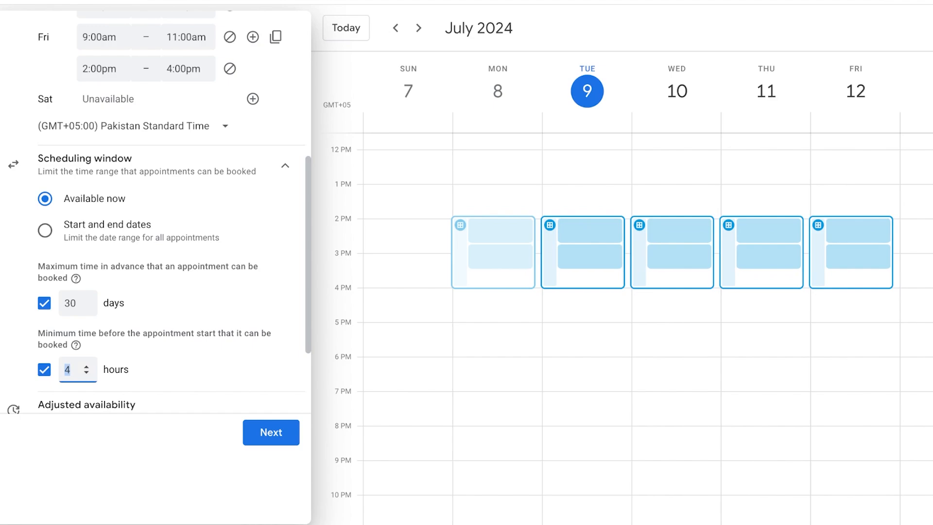
{"action": "type", "text": "5"}
Add an adjusted availability for Jul 11, 2024 and remove its 2:00pm–4:00pm period
{"action": "scroll", "coordinate": [156, 212], "scroll_direction": "down", "scroll_amount": 3}
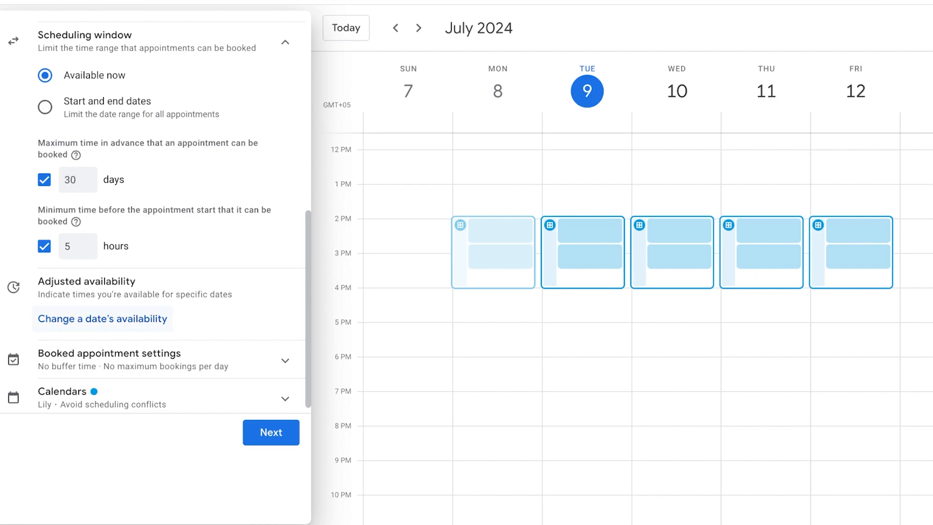
{"action": "left_click", "coordinate": [168, 318]}
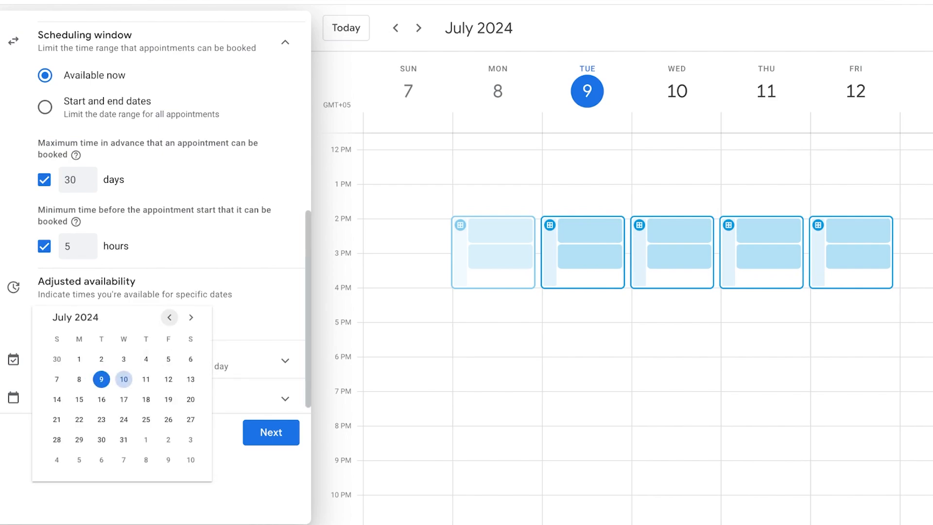
{"action": "left_click", "coordinate": [146, 379]}
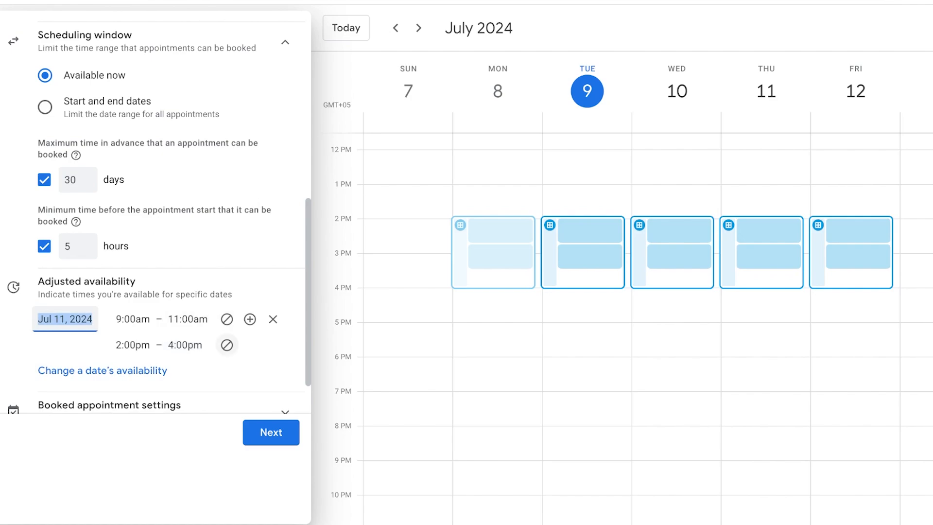
{"action": "left_click", "coordinate": [227, 345]}
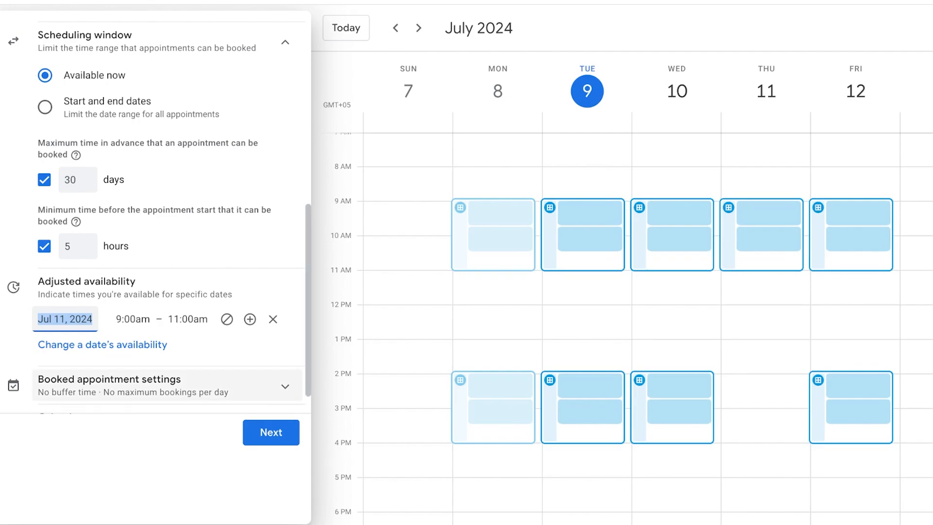
Review the buffer time and maximum bookings options, save the appointment schedule, and return to the calendar
{"action": "left_click", "coordinate": [284, 386]}
{"action": "scroll", "coordinate": [165, 214], "scroll_direction": "up", "scroll_amount": 2}
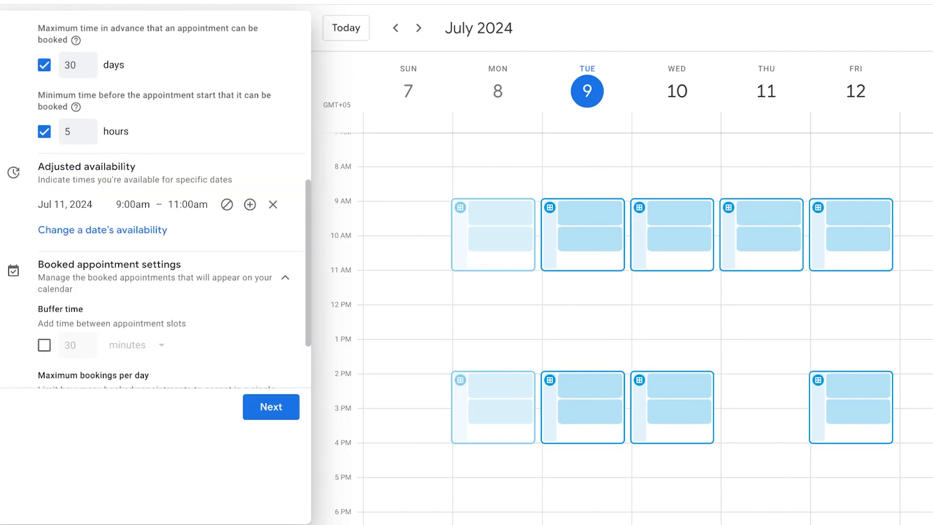
{"action": "scroll", "coordinate": [165, 214], "scroll_direction": "down", "scroll_amount": 2}
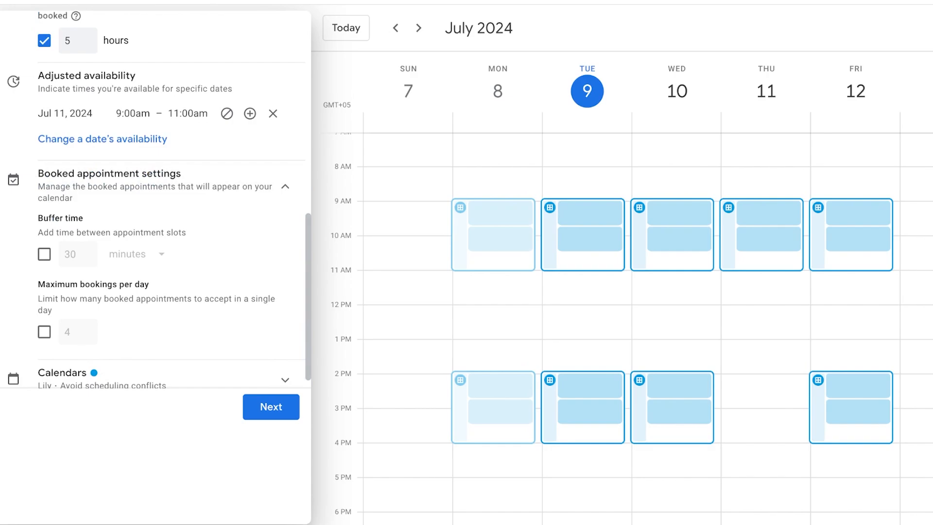
{"action": "scroll", "coordinate": [44, 311], "scroll_direction": "down", "scroll_amount": 1}
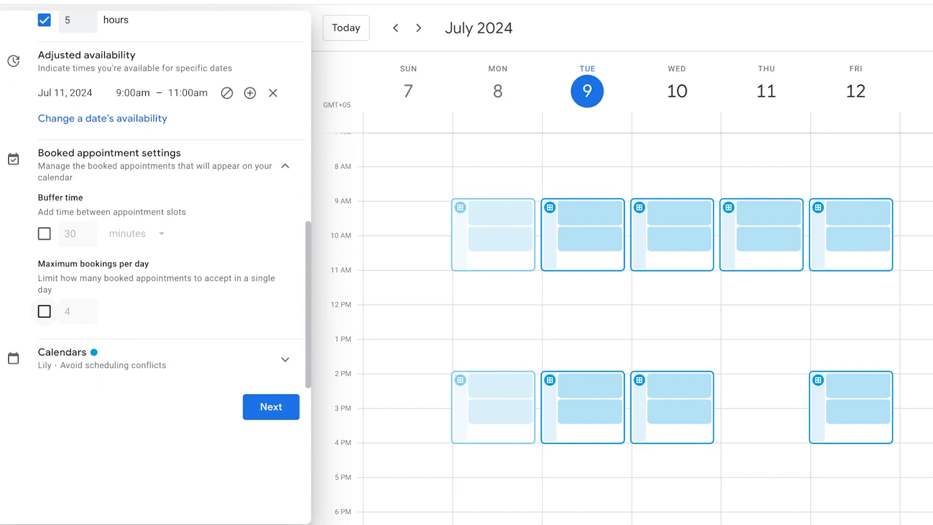
{"action": "left_click", "coordinate": [271, 406]}
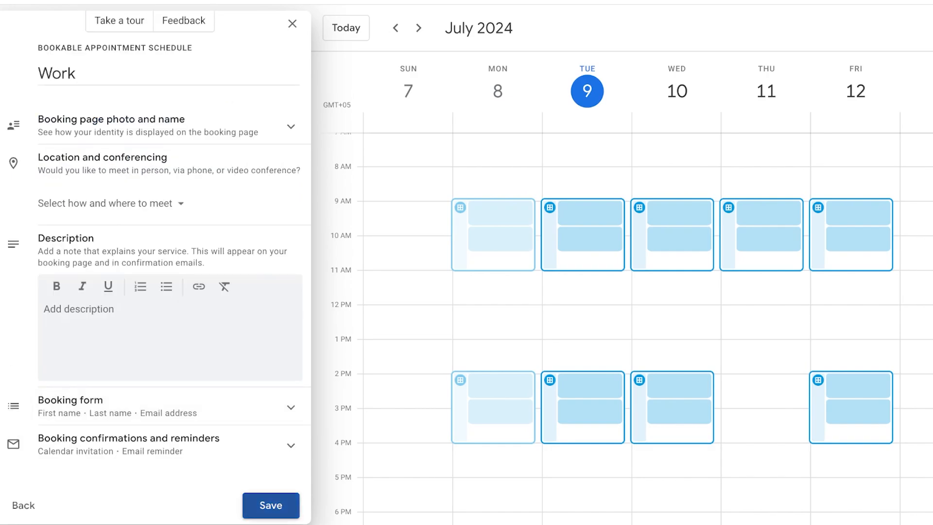
{"action": "left_click", "coordinate": [271, 505]}
{"action": "left_click", "coordinate": [378, 120]}
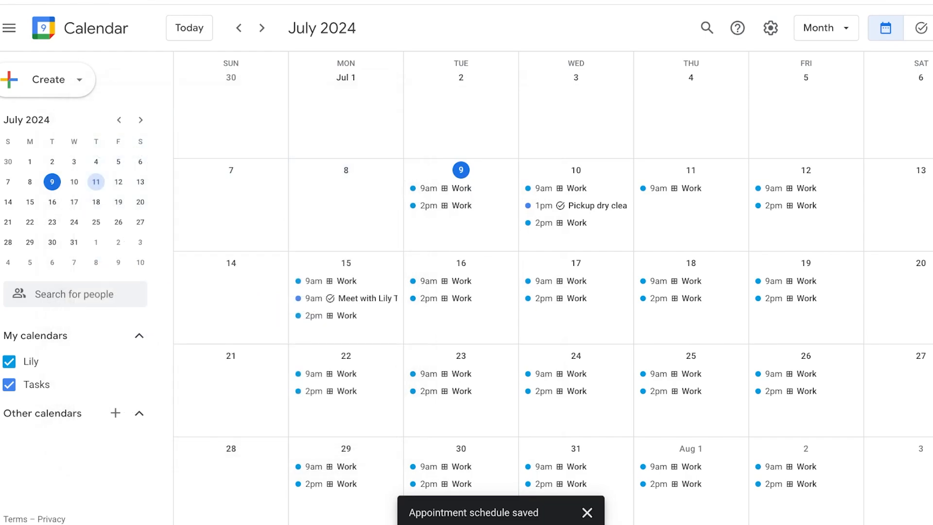
Look at the Keep notes beside the month calendar and close them again
{"action": "scroll", "coordinate": [389, 160], "scroll_direction": "up", "scroll_amount": 1}
{"action": "scroll", "coordinate": [389, 160], "scroll_direction": "down", "scroll_amount": 1}
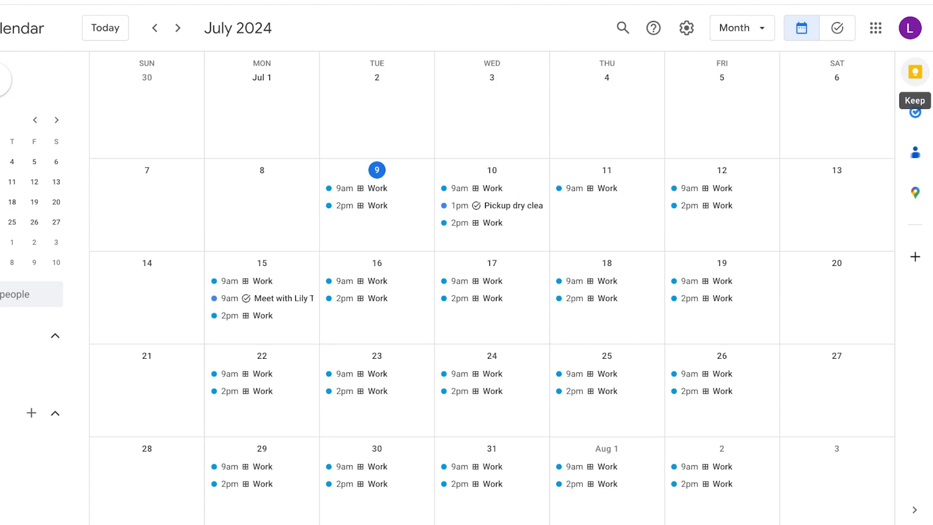
{"action": "left_click", "coordinate": [915, 72]}
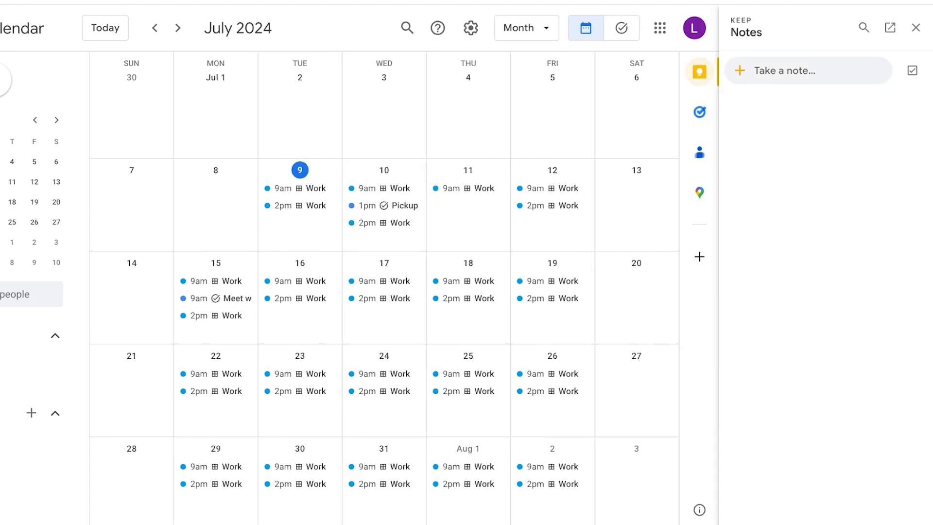
{"action": "left_click", "coordinate": [915, 28]}
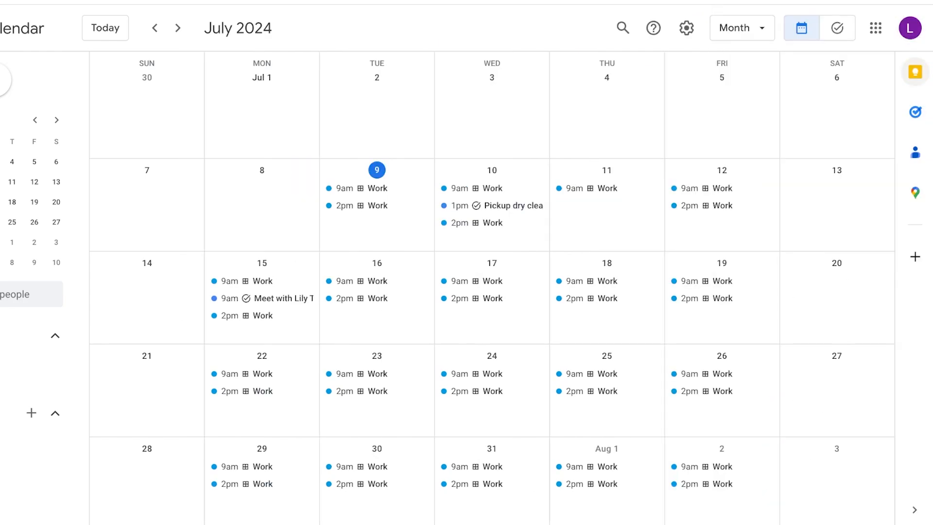